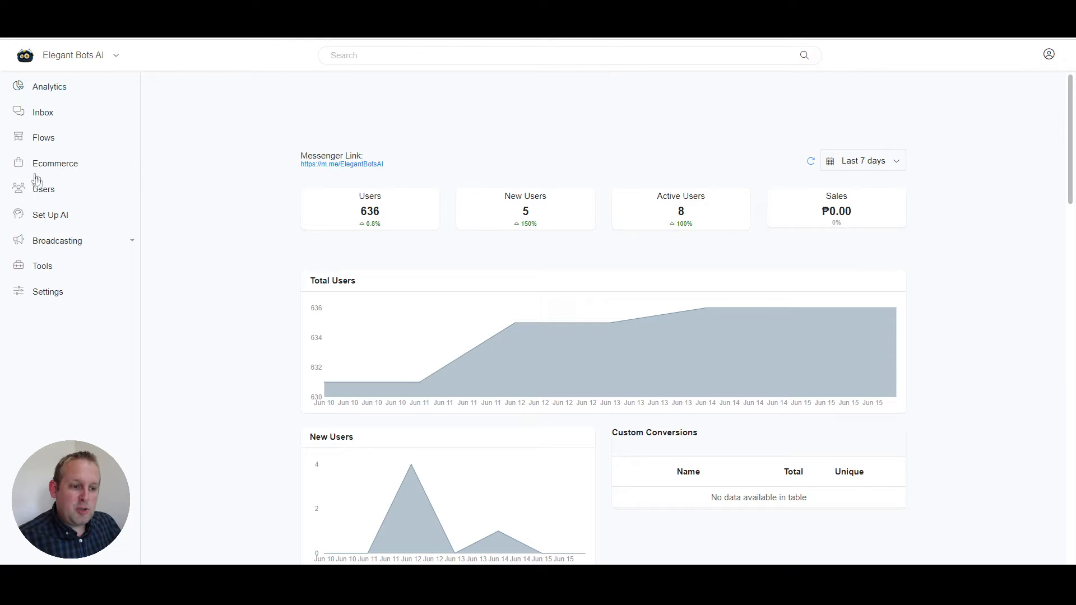
Step: Open the Browse Food-Persistent Menu flow from the Elegantbots Restaurant Flows folder and examine its connected blocks
click(40, 142)
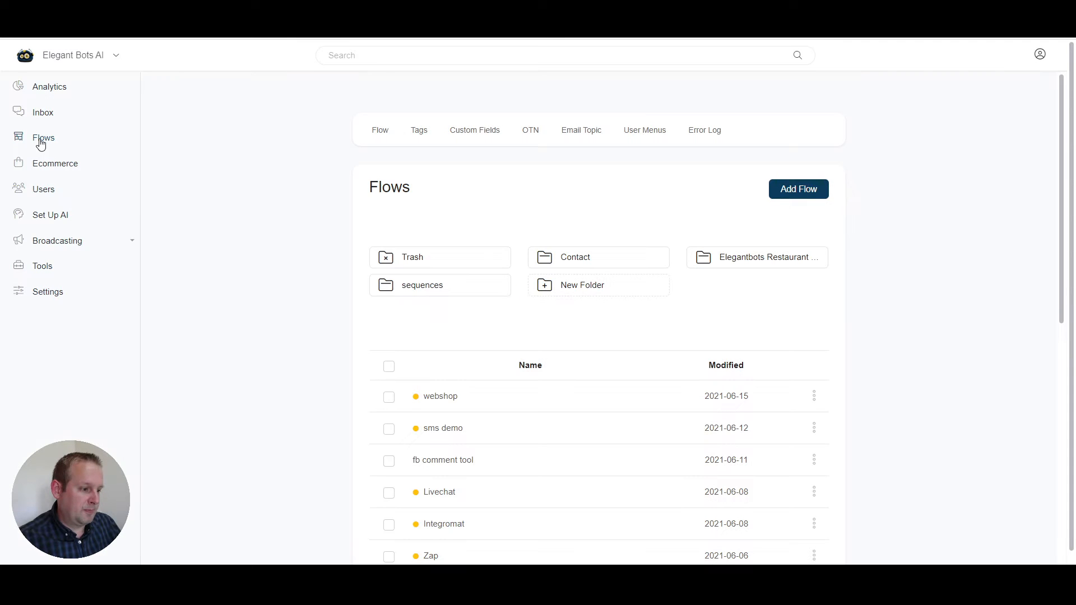
click(740, 259)
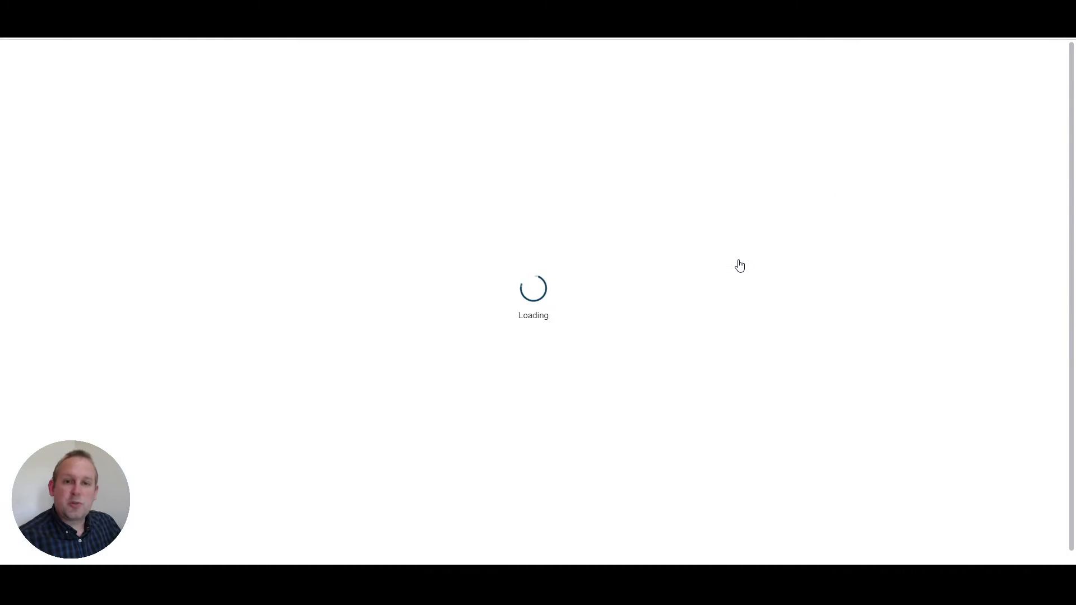
scroll(722, 365, down, 3)
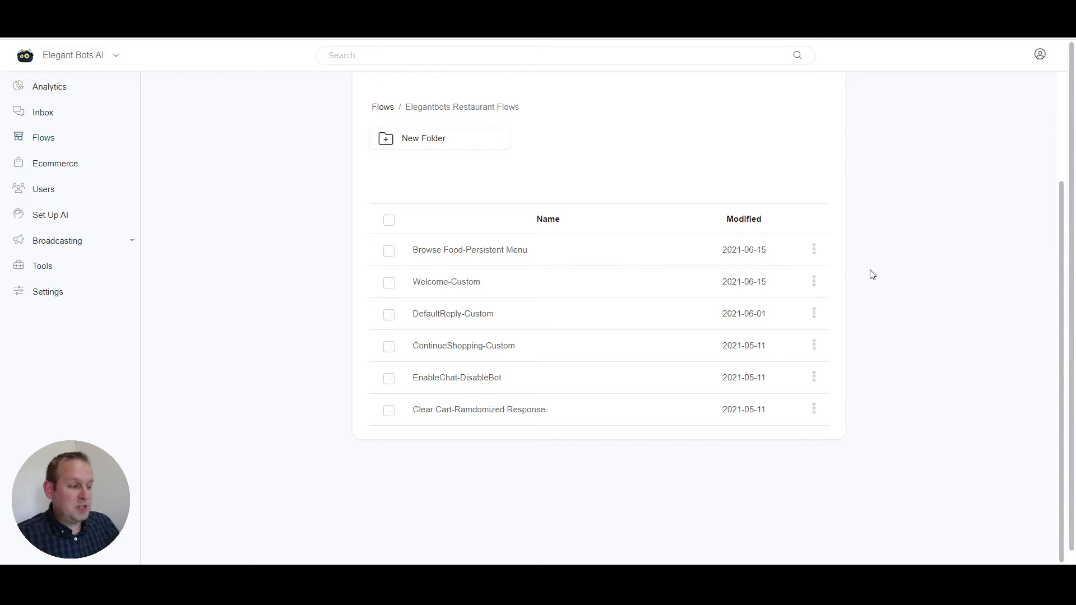
click(813, 249)
click(748, 218)
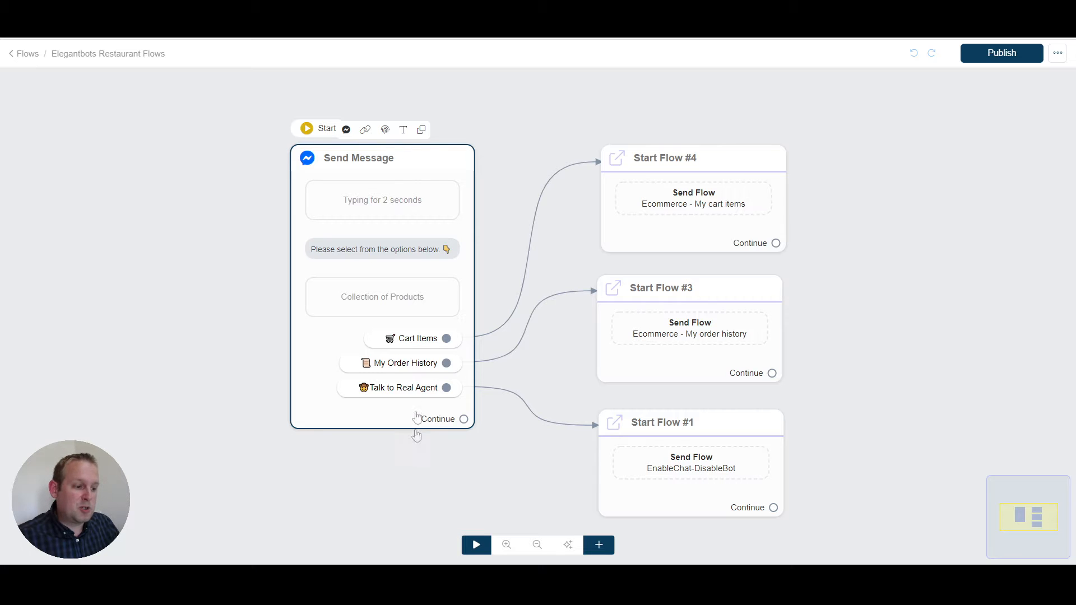
click(414, 441)
drag(399, 463, 261, 419)
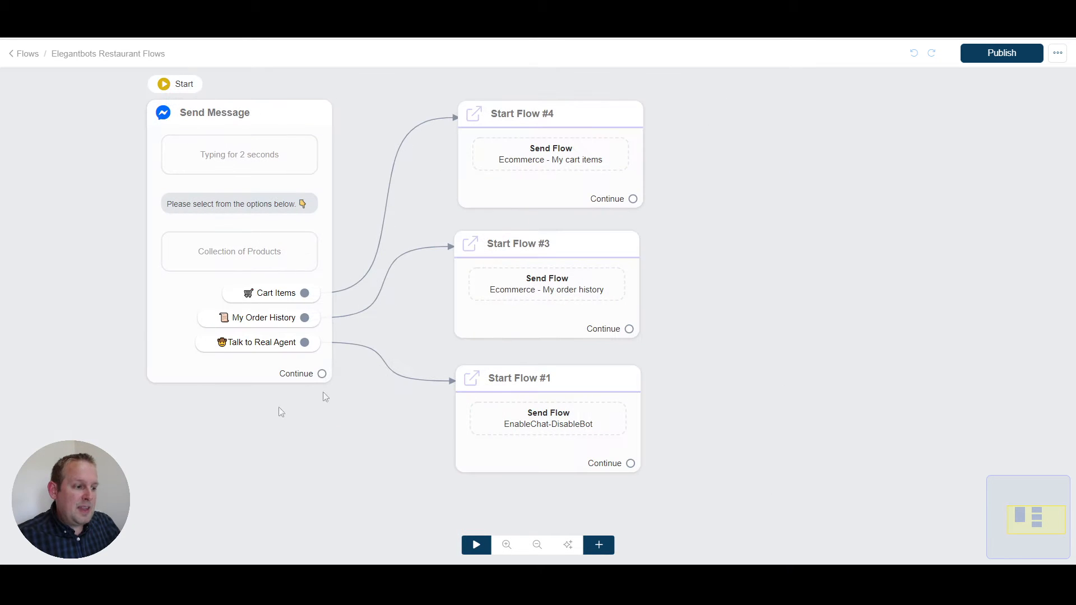
drag(502, 121, 499, 118)
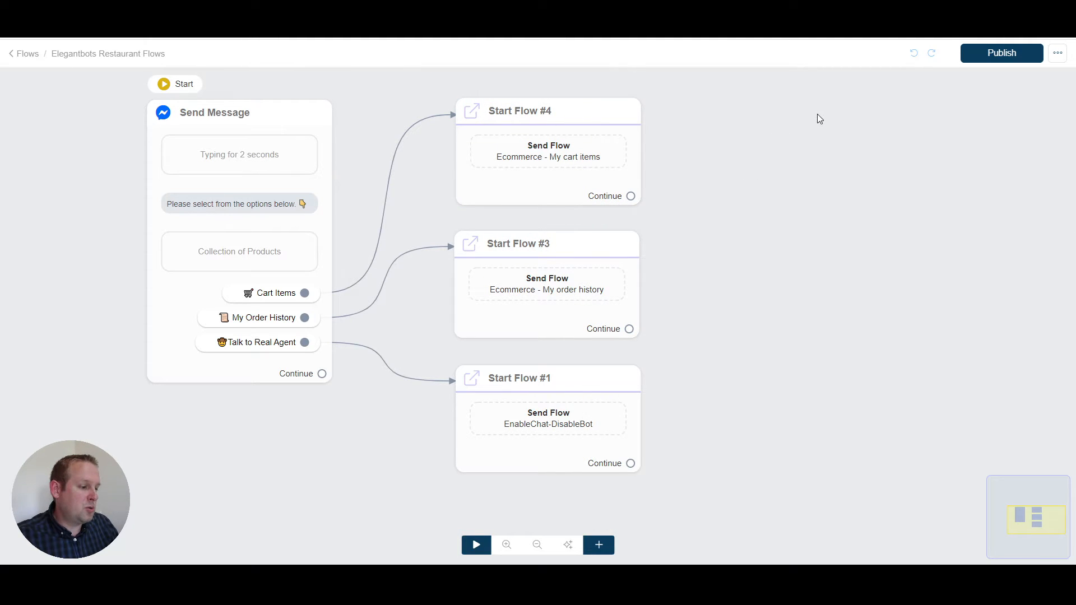
Step: Add an unconnected Start Flow block beside the existing ones and search its selectable flows for "ecommerce"
click(633, 383)
drag(799, 353, 913, 112)
click(881, 140)
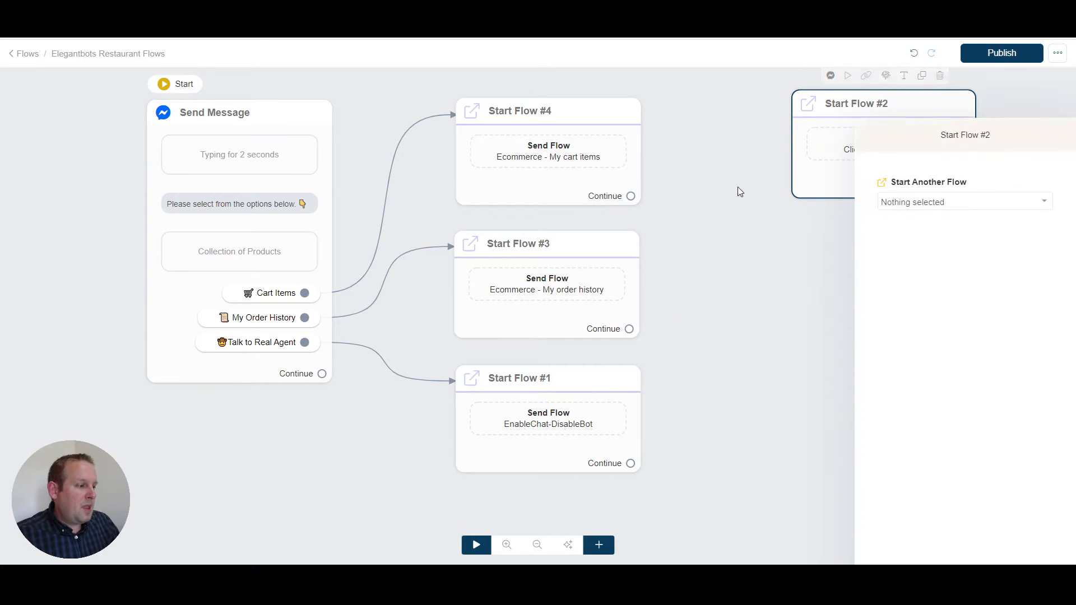
click(984, 154)
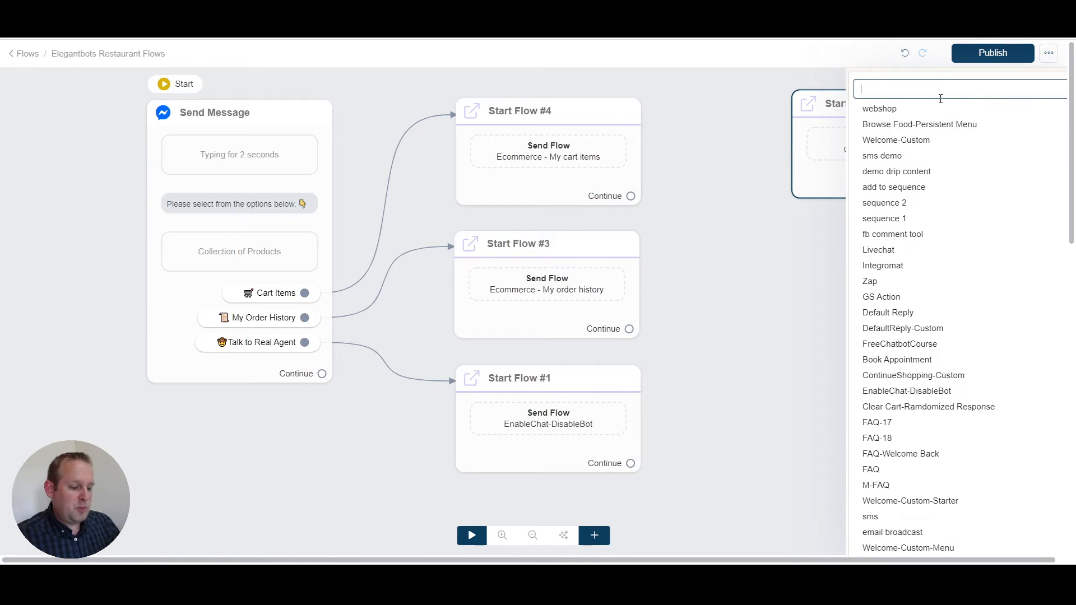
text(ecommerce)
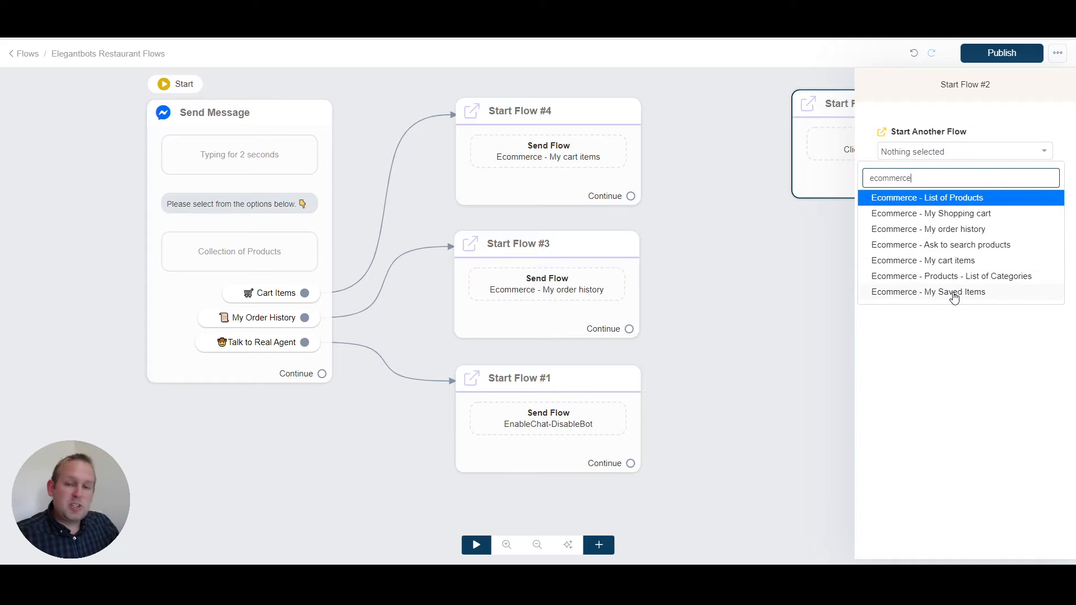
Step: Close the flow selection without choosing one and delete the unconnected Start Flow block
click(798, 223)
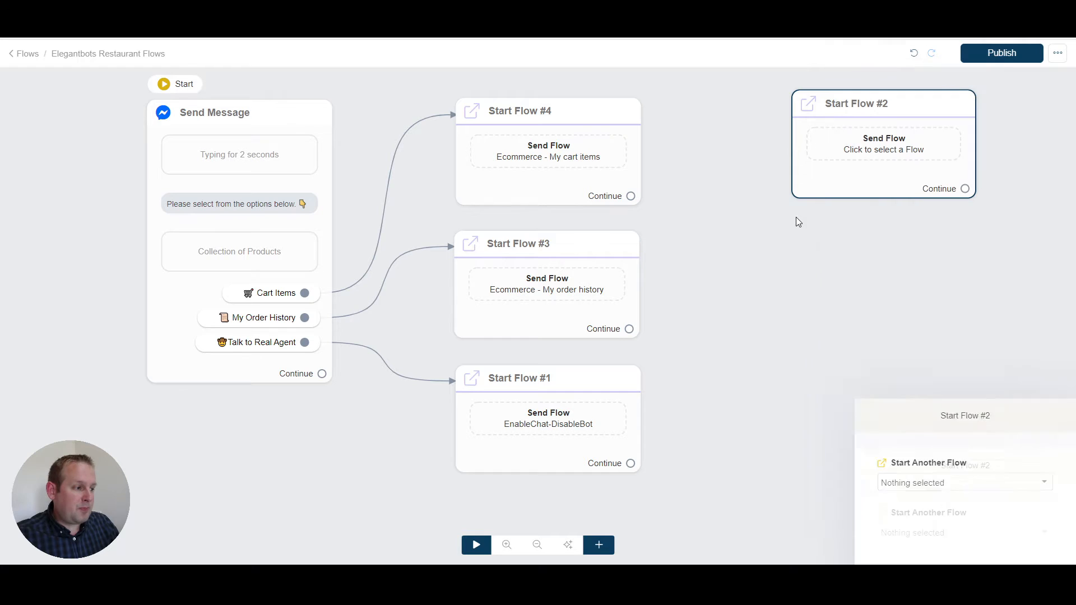
click(907, 144)
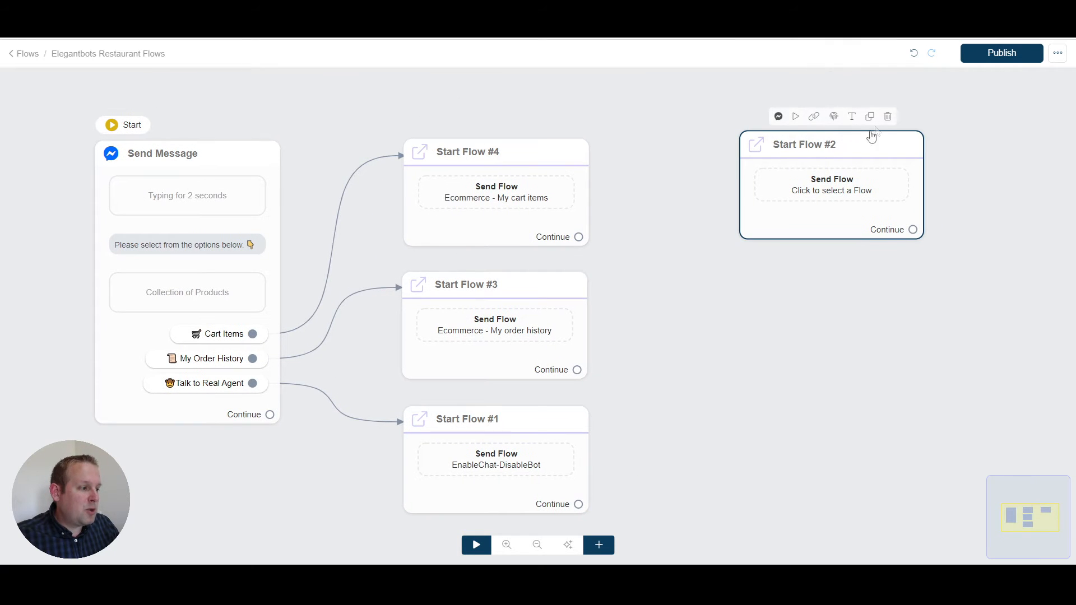
click(889, 115)
click(559, 173)
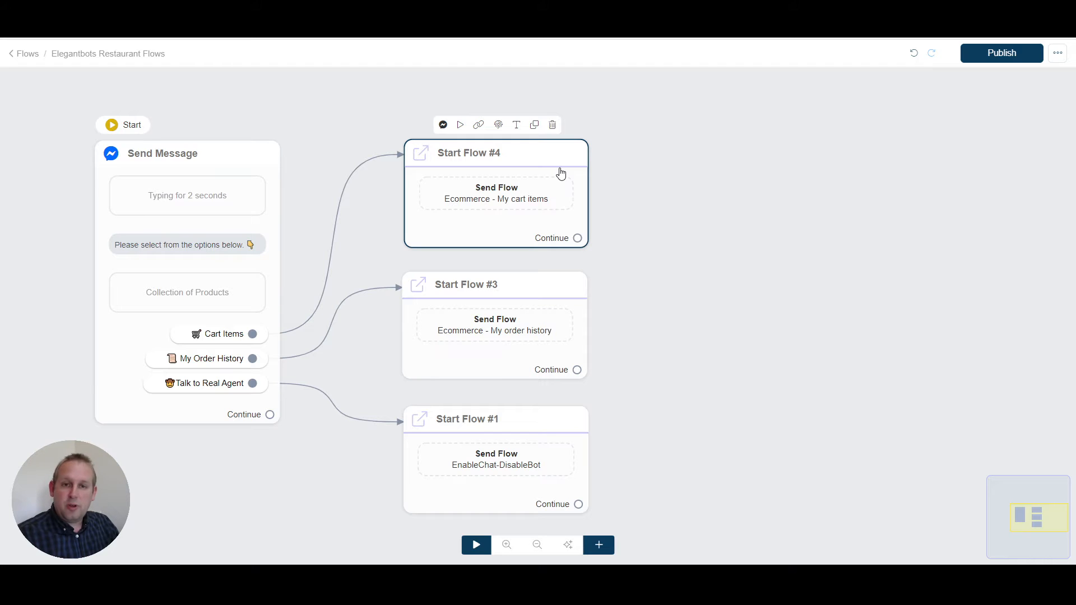
click(638, 207)
scroll(641, 207, down, 2)
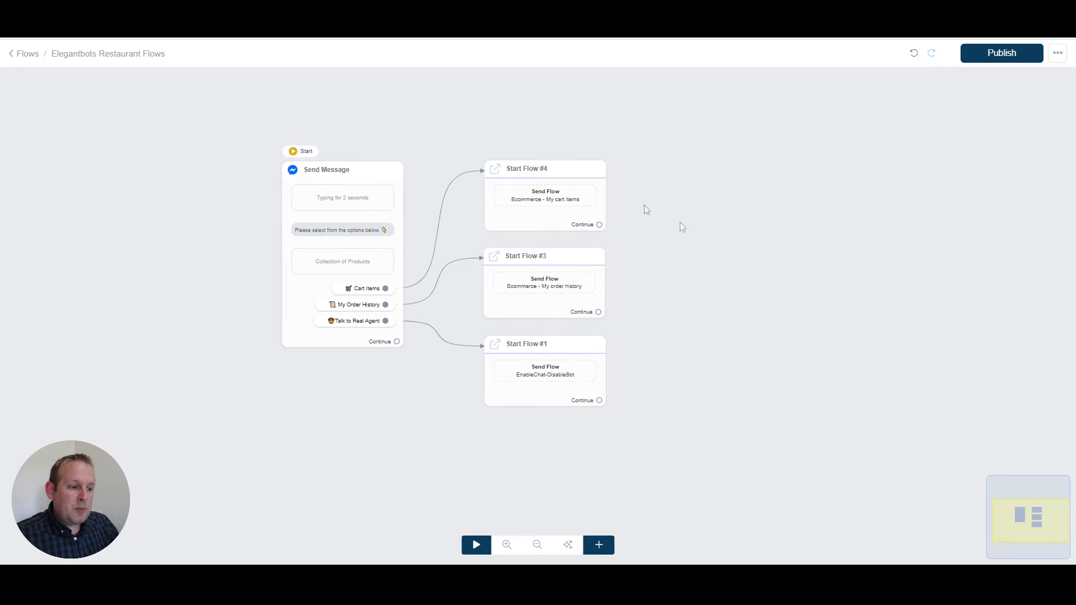
drag(396, 384, 346, 370)
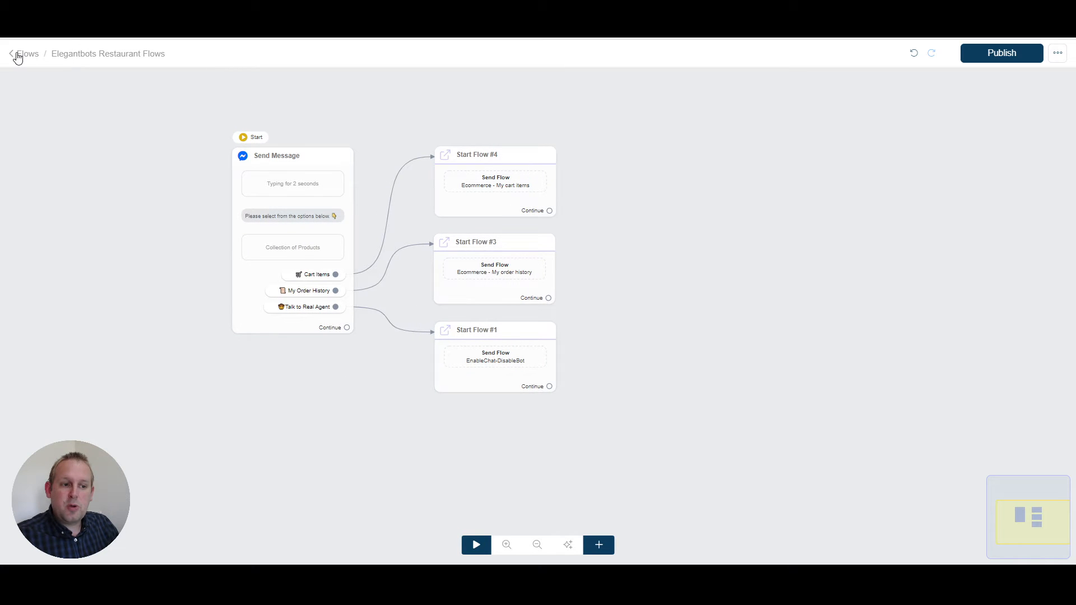
Step: Return to the flows list and create a new flow named "ecommerce"
click(26, 57)
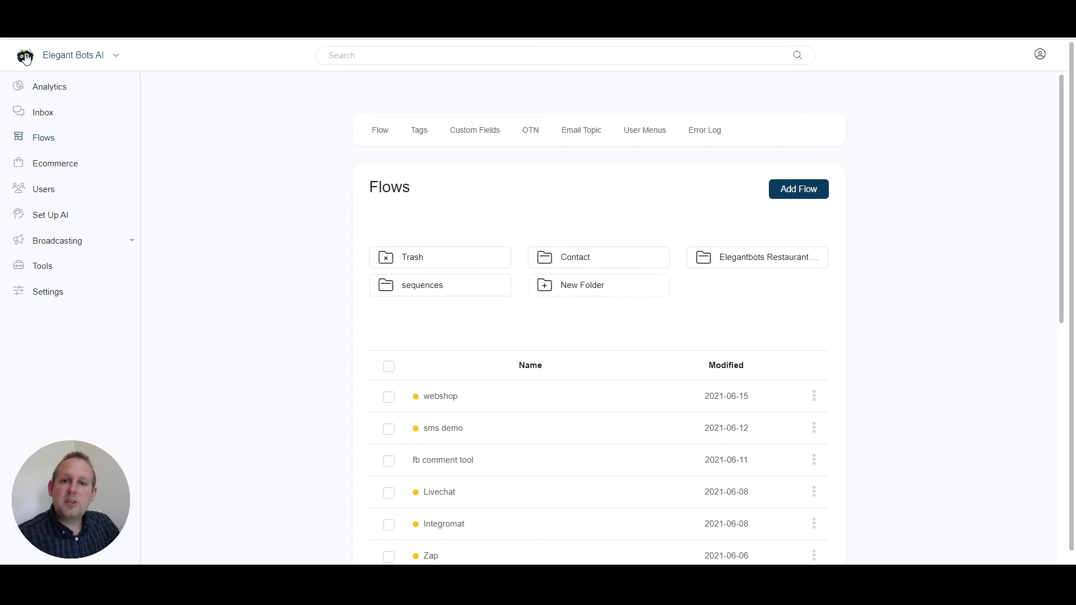
click(796, 192)
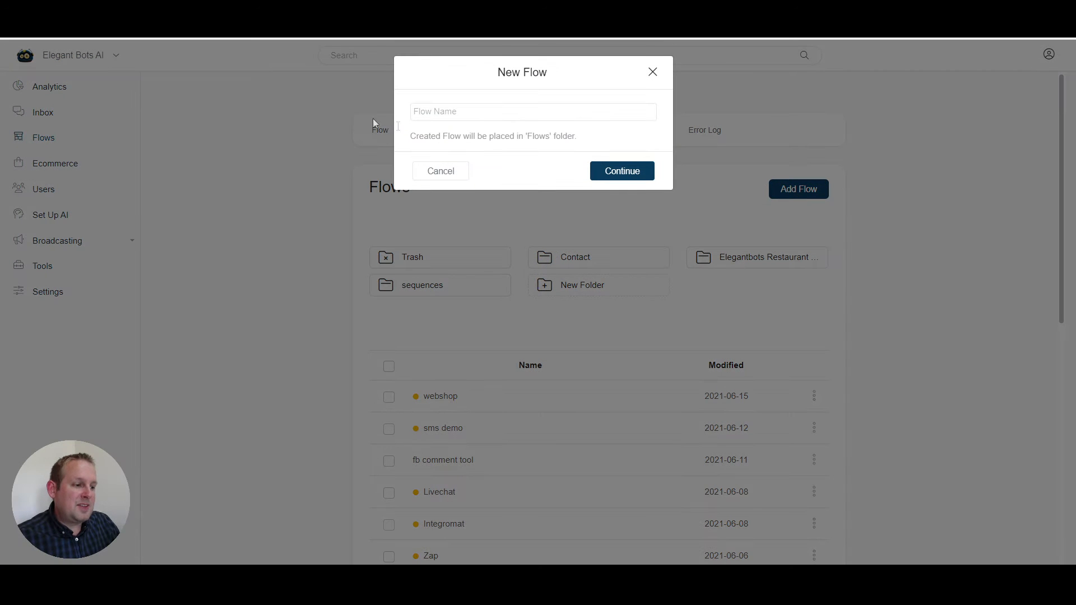
click(461, 112)
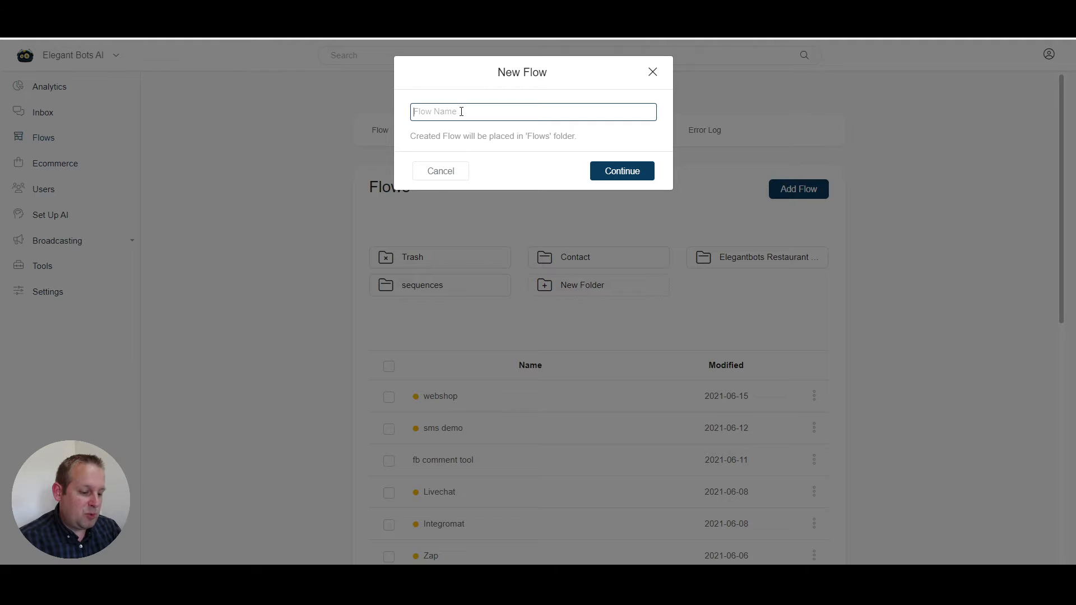
text(ecommerce demo)
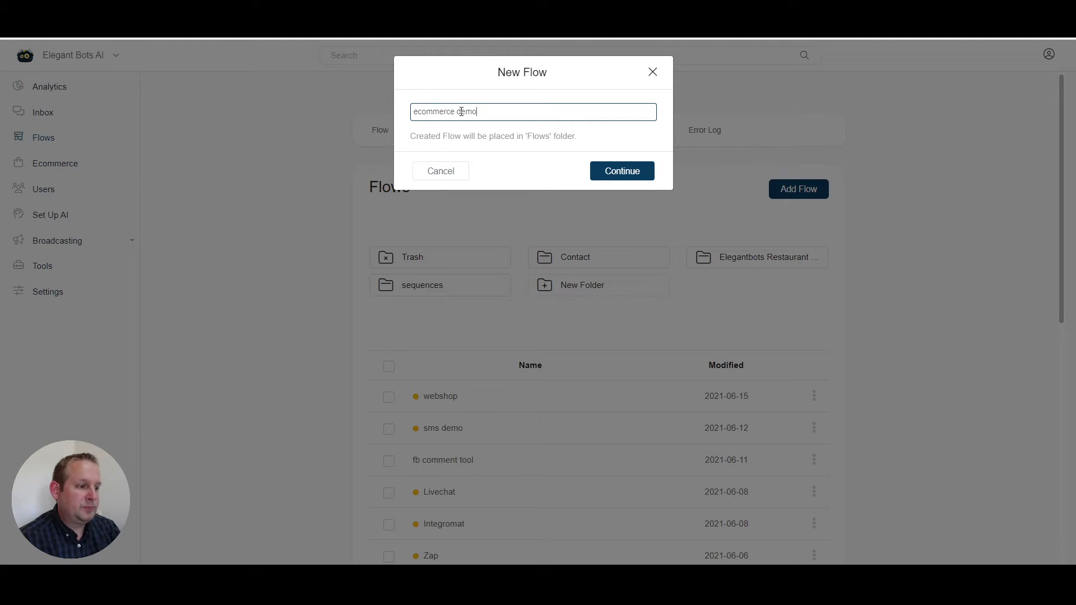
key(Return)
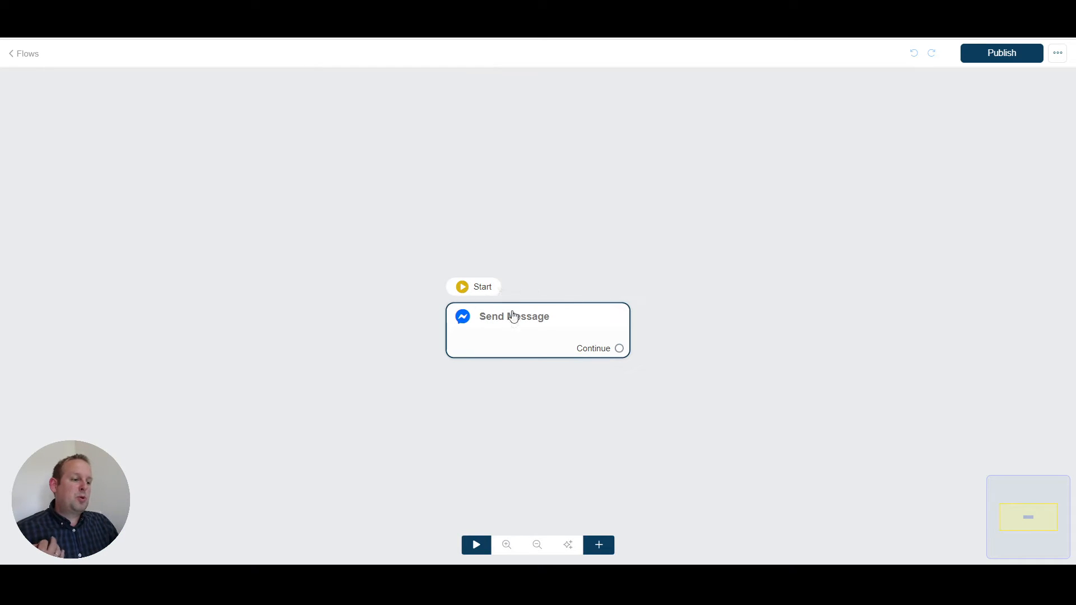
Step: Add a text block reading "Take a look at your preferred products" to the starting Send Message
drag(513, 316, 406, 223)
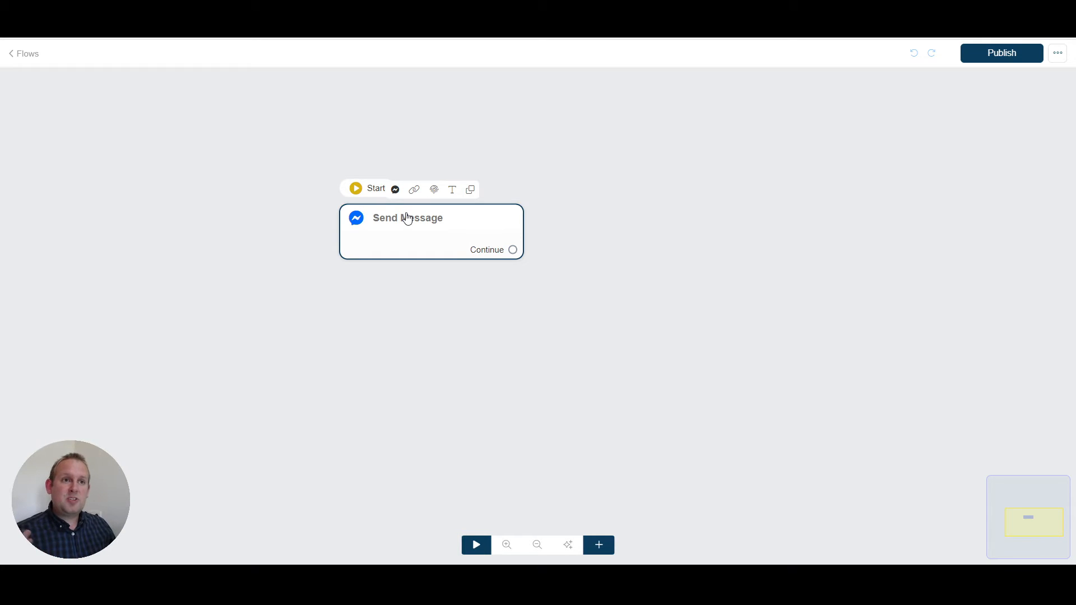
click(408, 218)
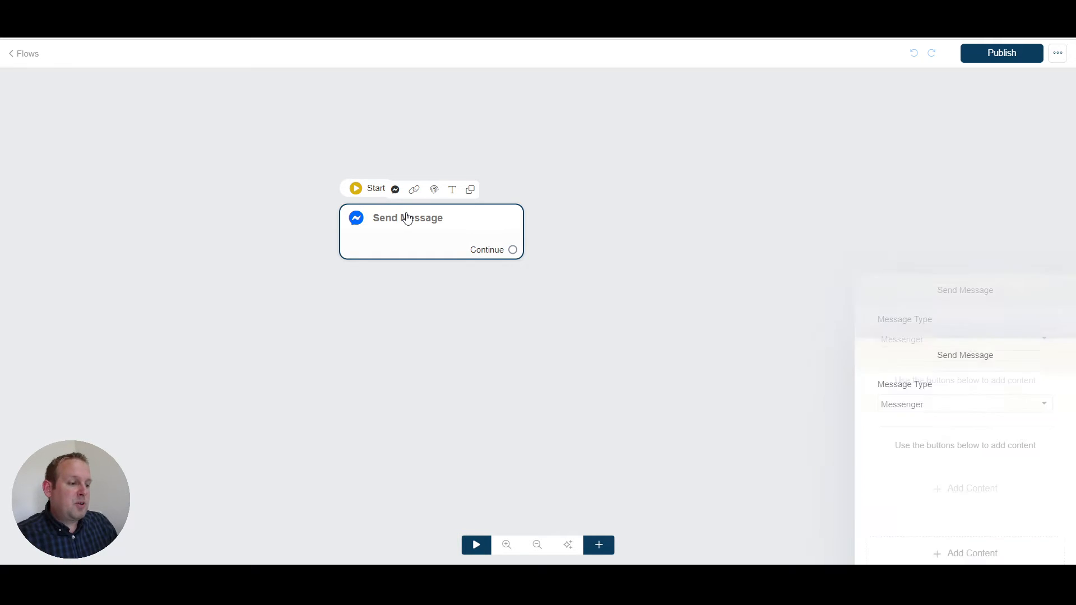
click(961, 283)
click(889, 315)
text(Take a look at your preferred products)
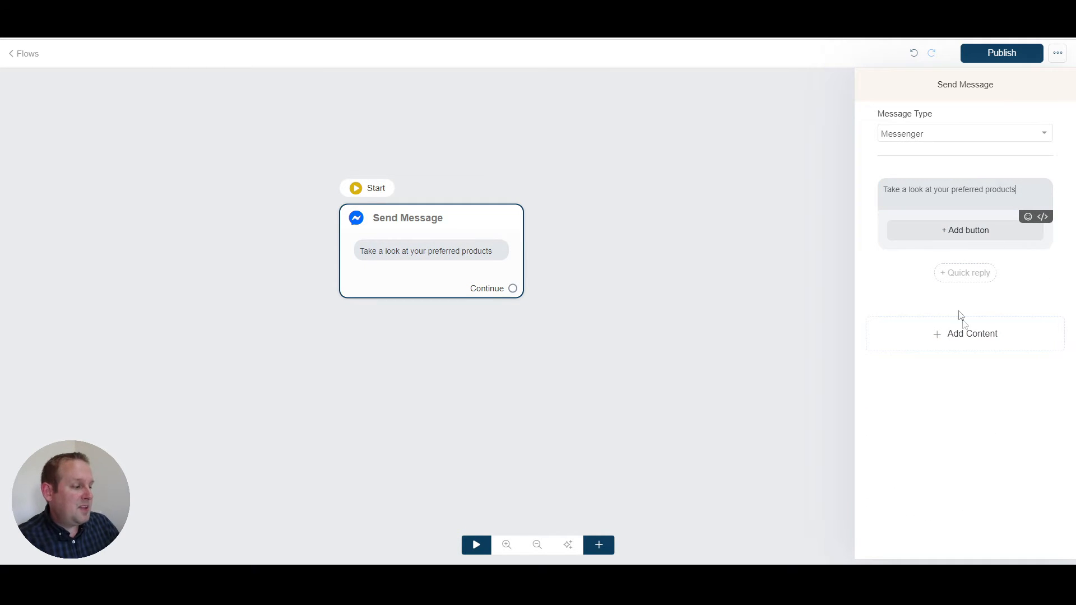
Step: Add a Collection below the message text and choose Products as its data type
click(984, 350)
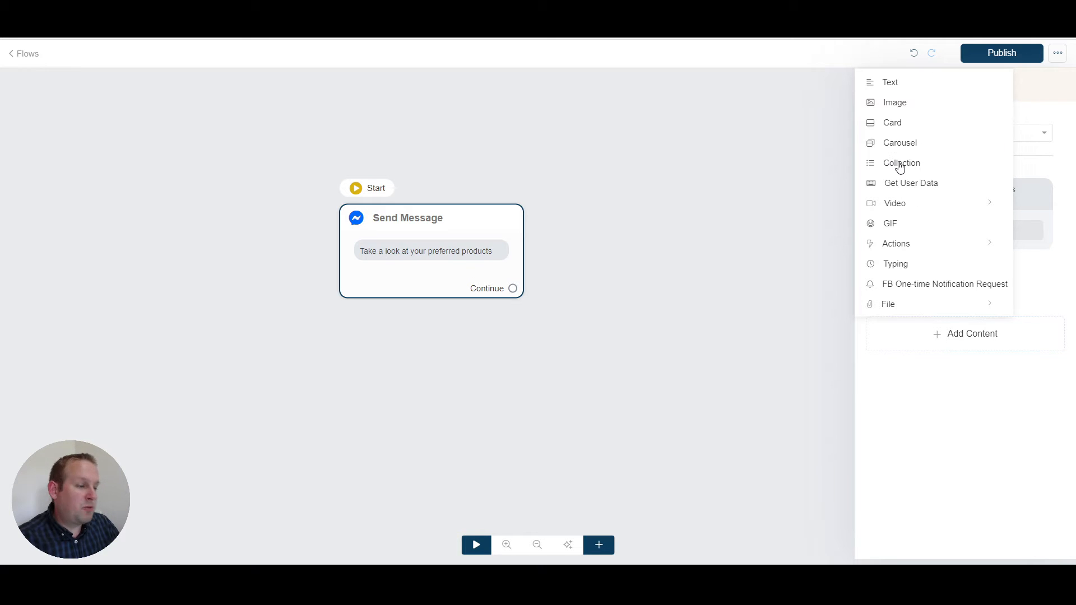
click(899, 167)
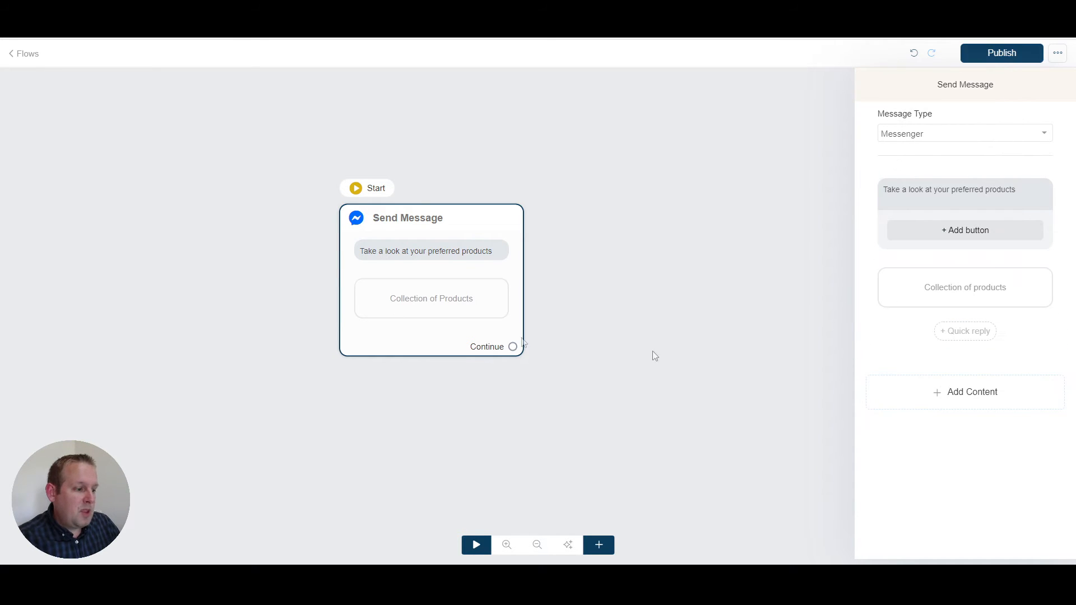
click(955, 297)
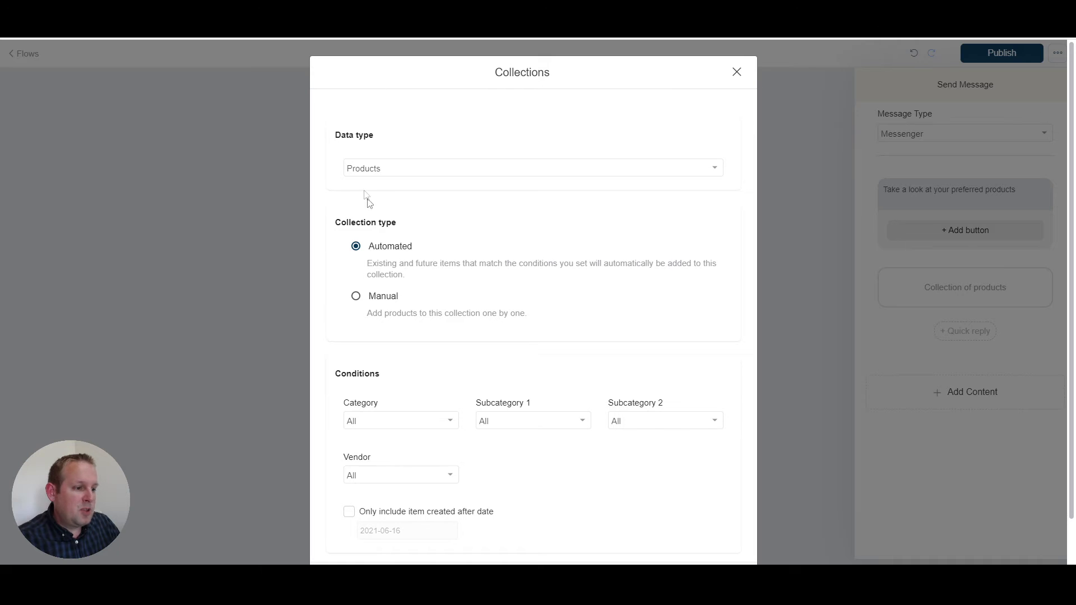
click(549, 174)
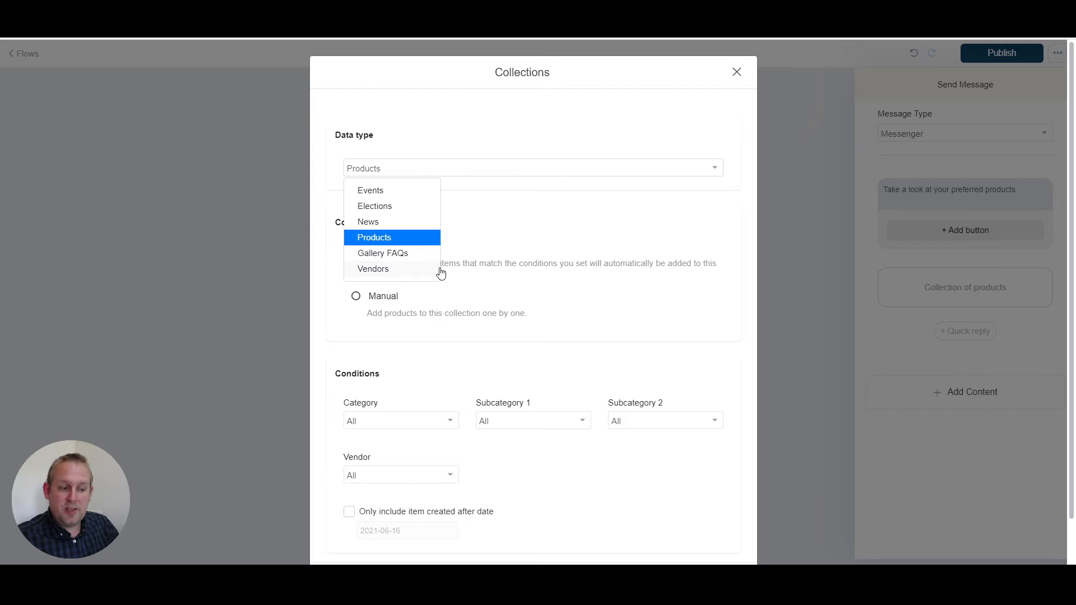
click(414, 239)
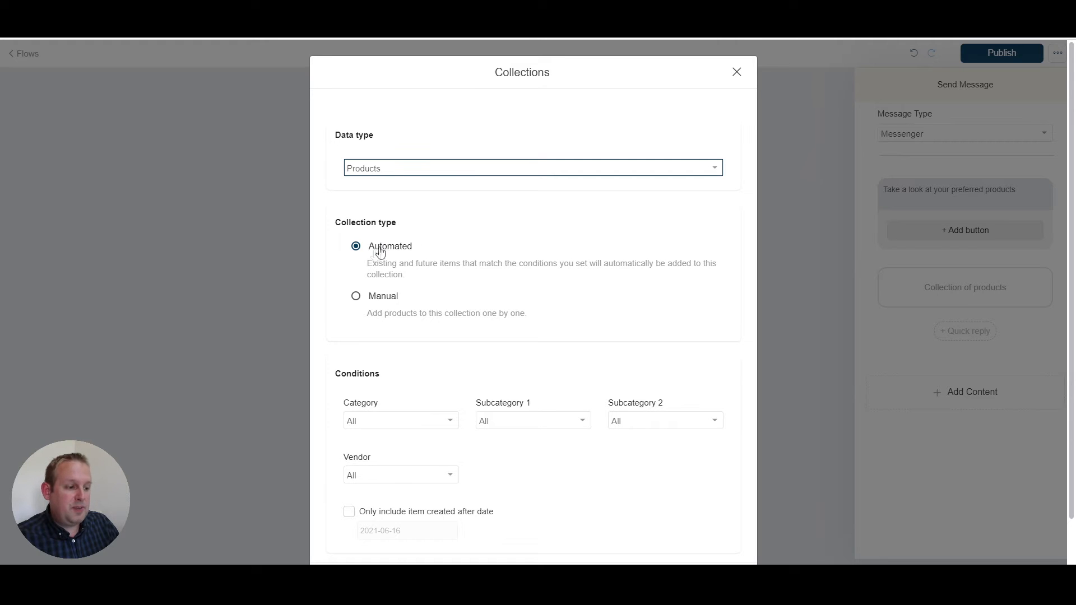
Step: Switch the collection type to Manual, view the selectable items, and return the type to Automated
click(384, 298)
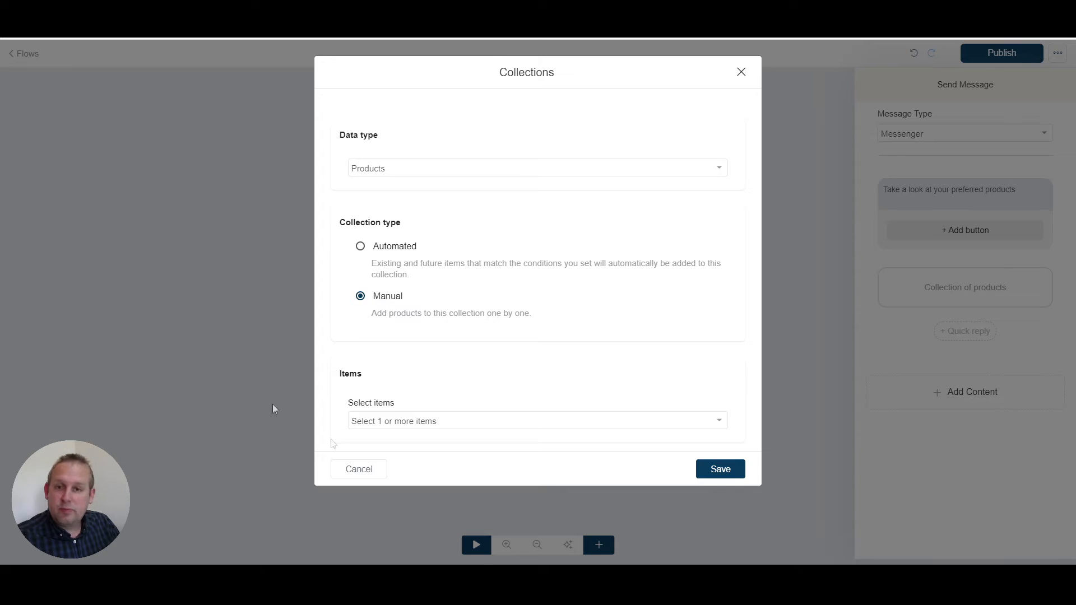
click(484, 425)
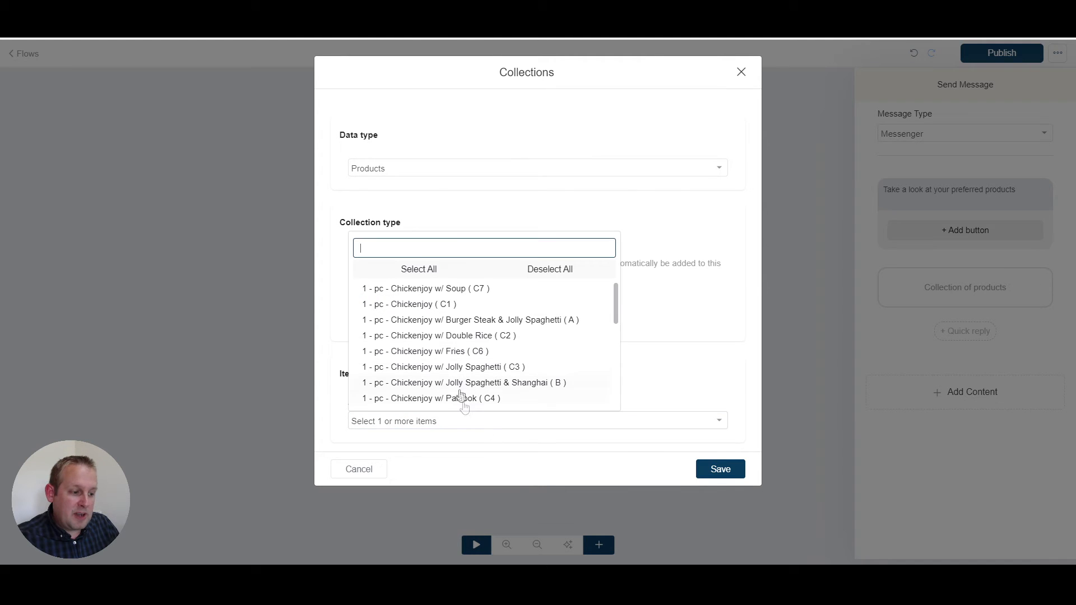
click(321, 293)
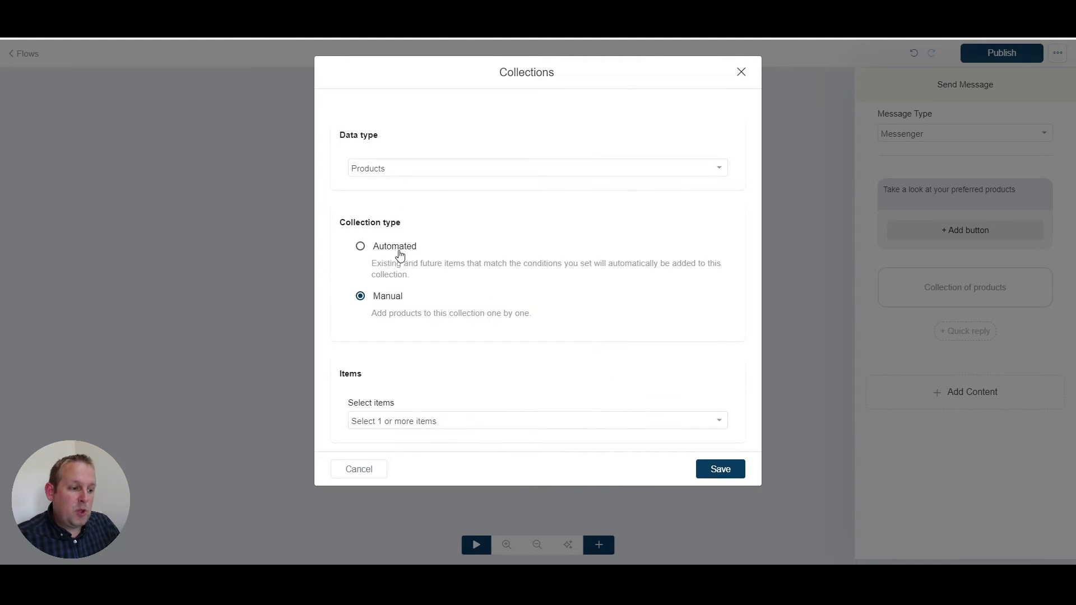
click(398, 250)
Step: Set the collection's Category condition to Super Meals and check the choices for Subcategory 1, Subcategory 2 and Vendor
click(412, 374)
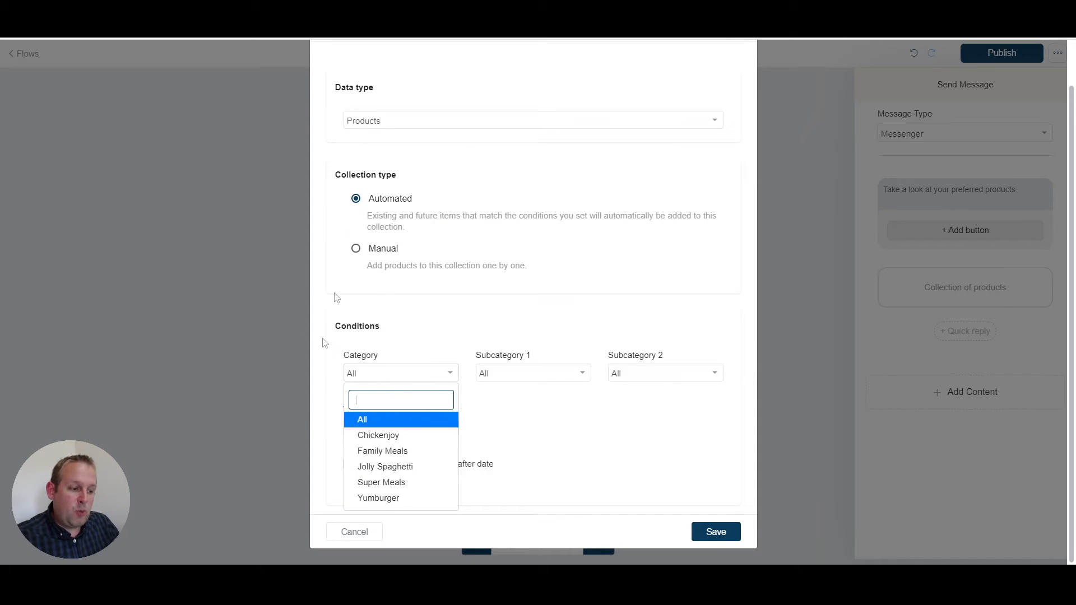
click(398, 483)
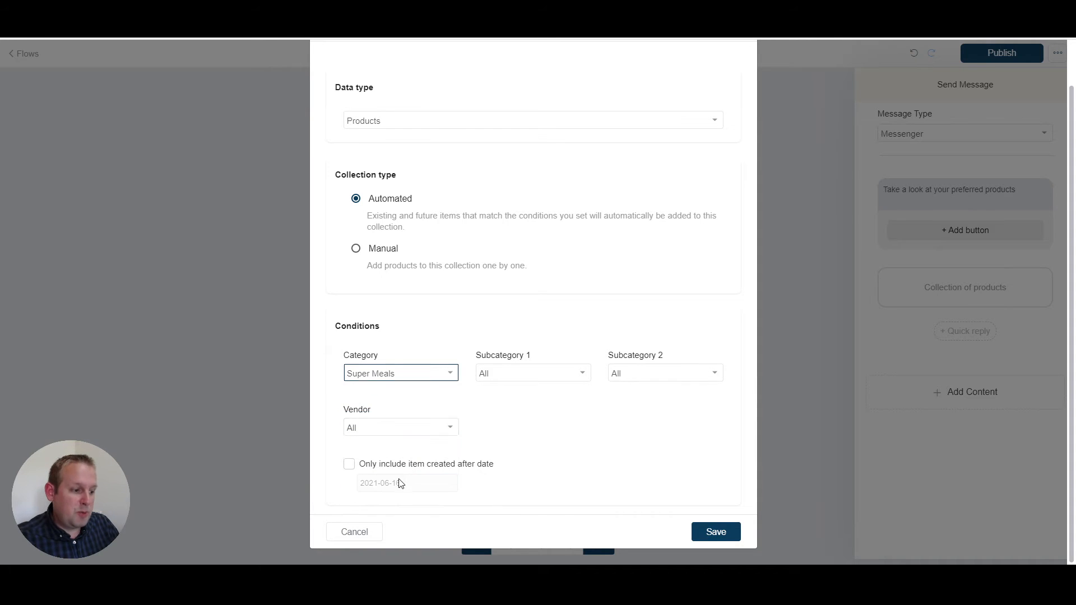
click(548, 372)
click(657, 374)
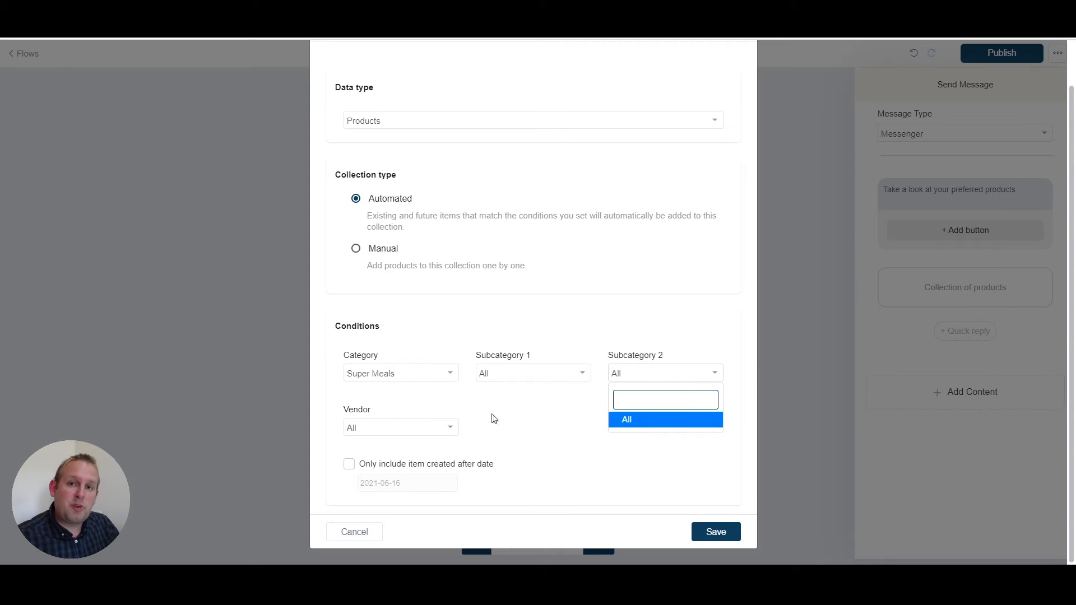
click(548, 406)
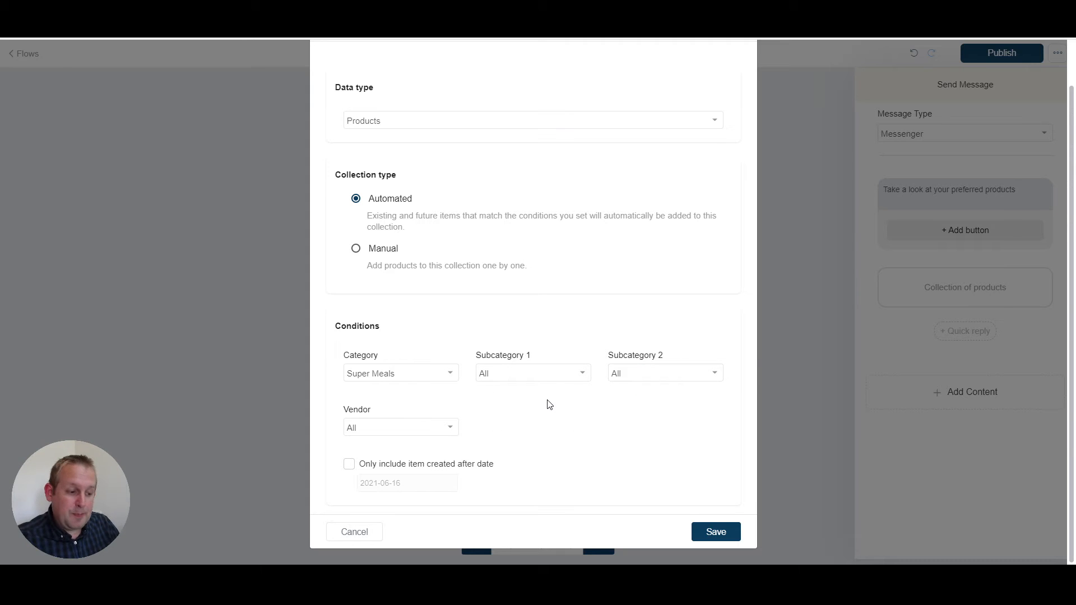
click(404, 429)
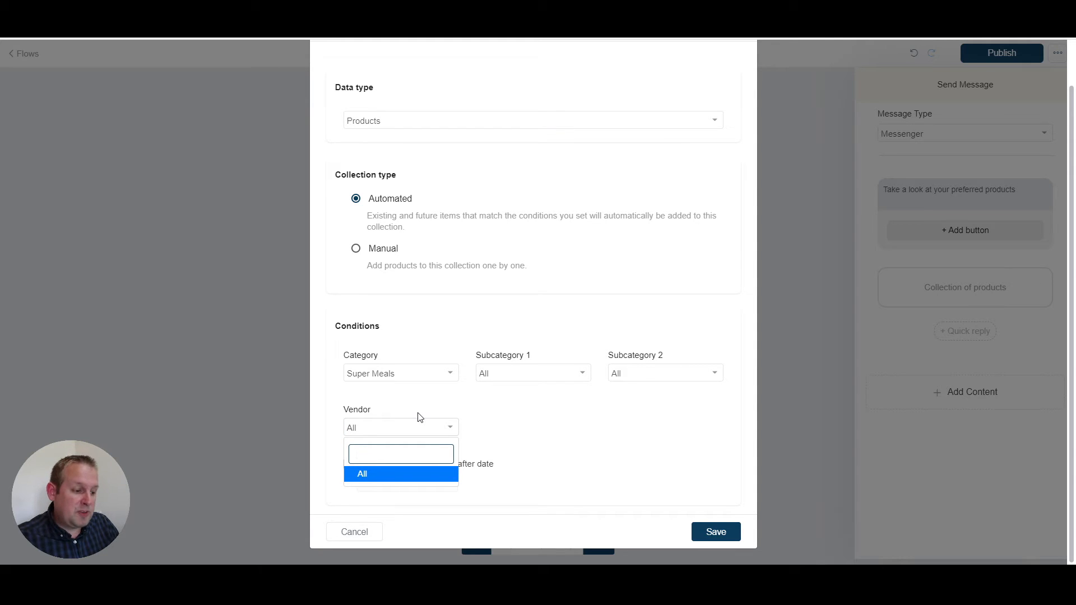
click(445, 426)
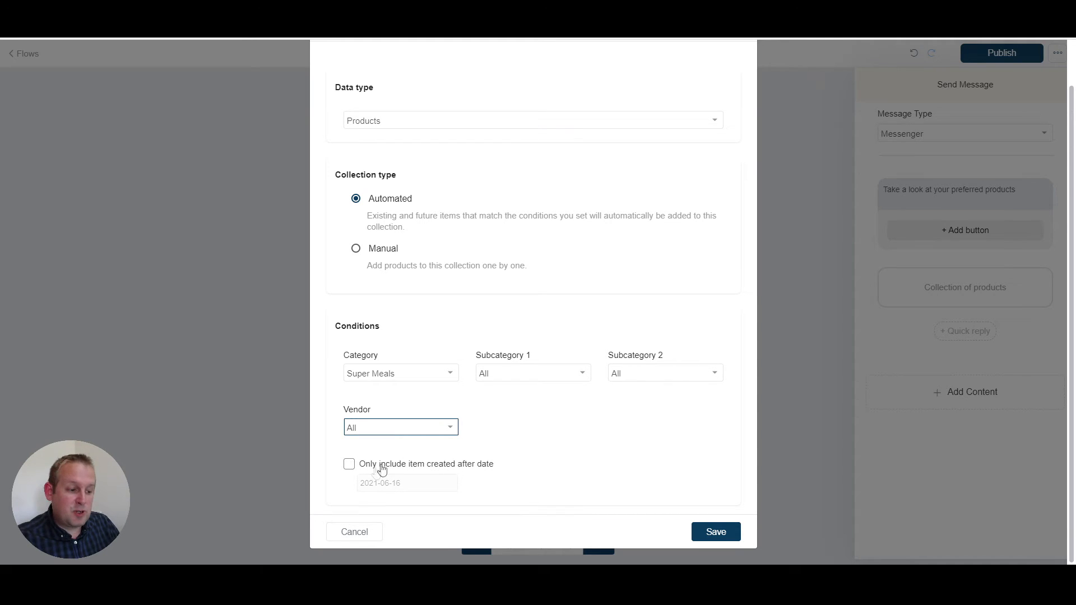
Step: Enable the condition that only includes items created after a date, view its calendar, and disable the condition again
click(349, 463)
click(403, 485)
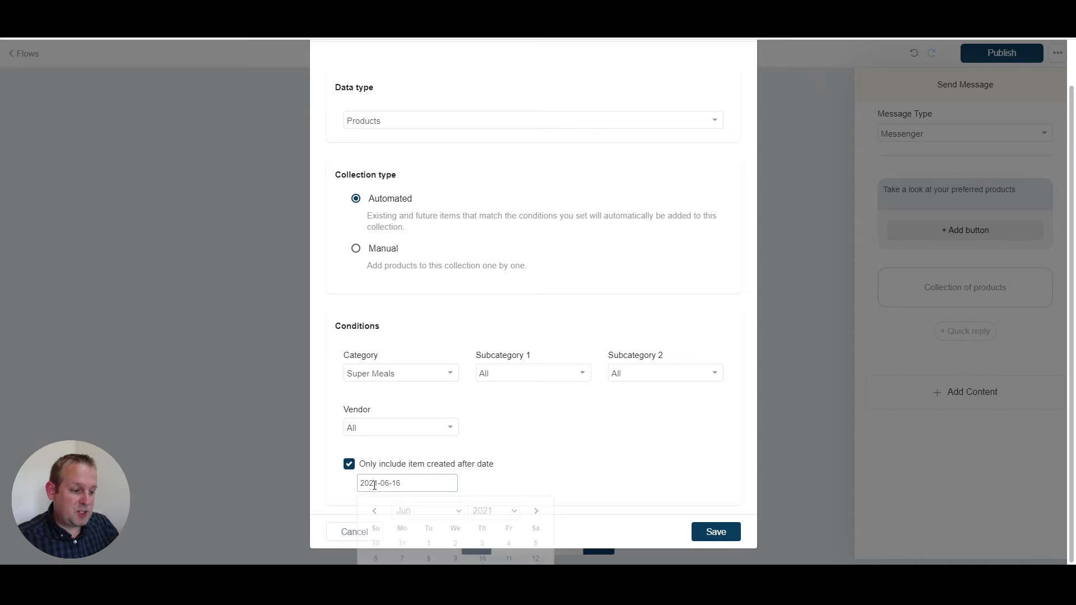
click(508, 484)
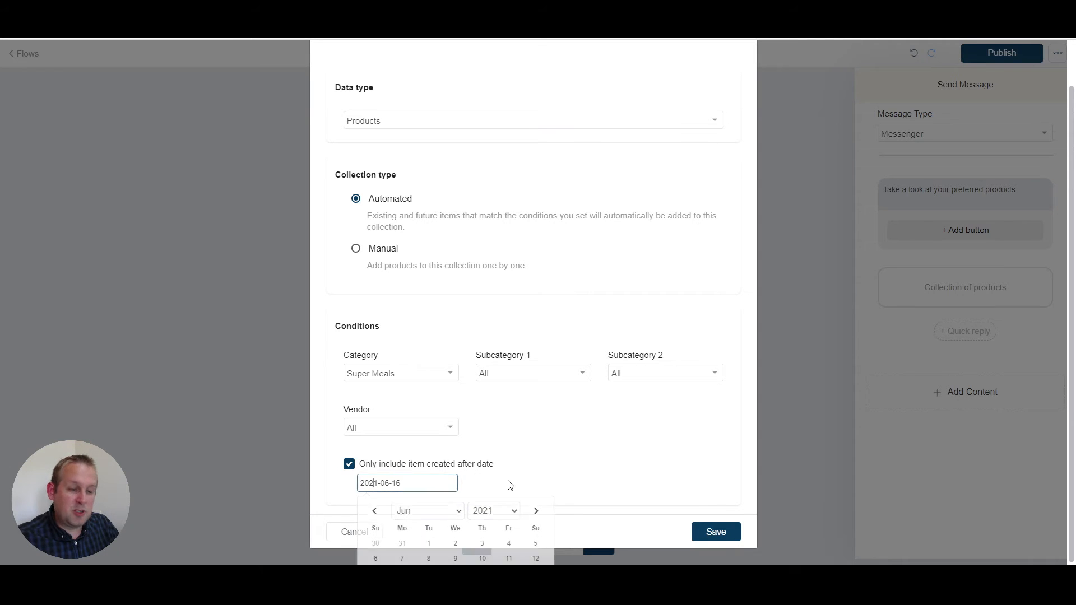
click(349, 464)
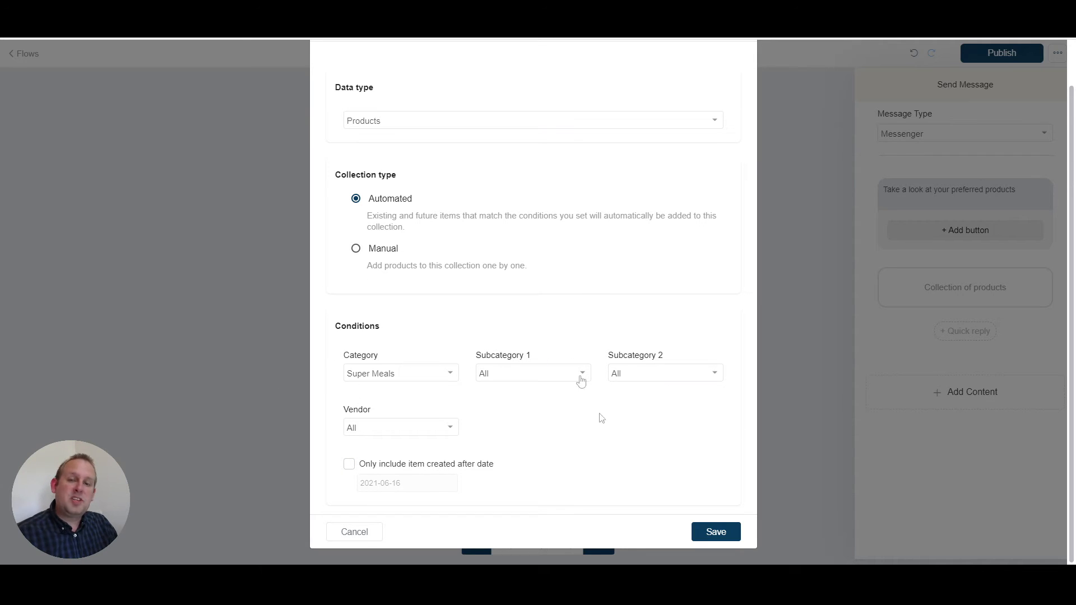
Step: Save the collection and preview the message in the Facebook Messenger chat, browsing through its product cards
click(710, 534)
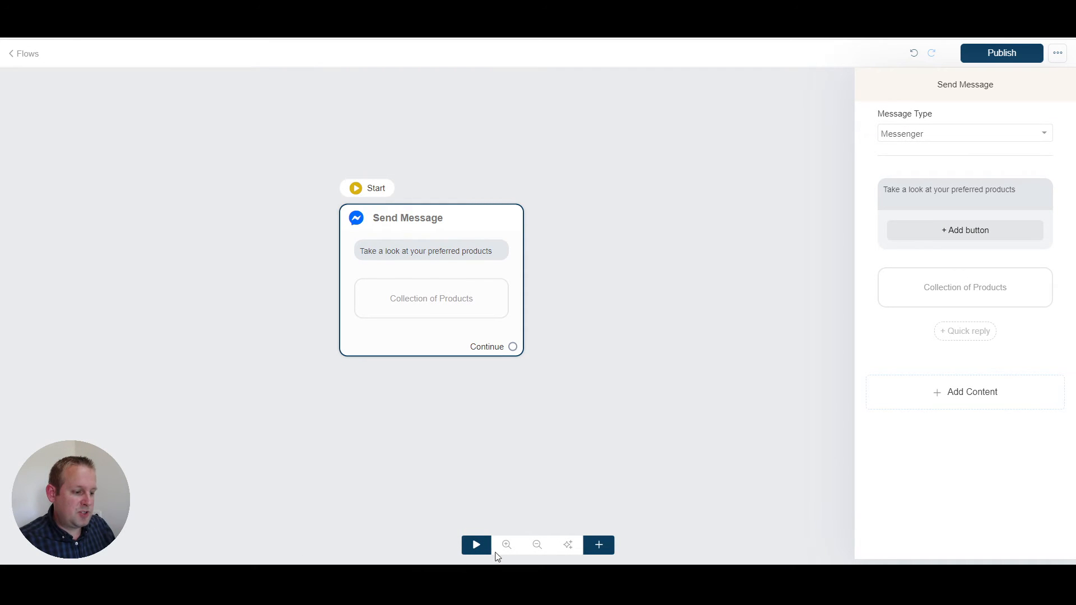
click(393, 216)
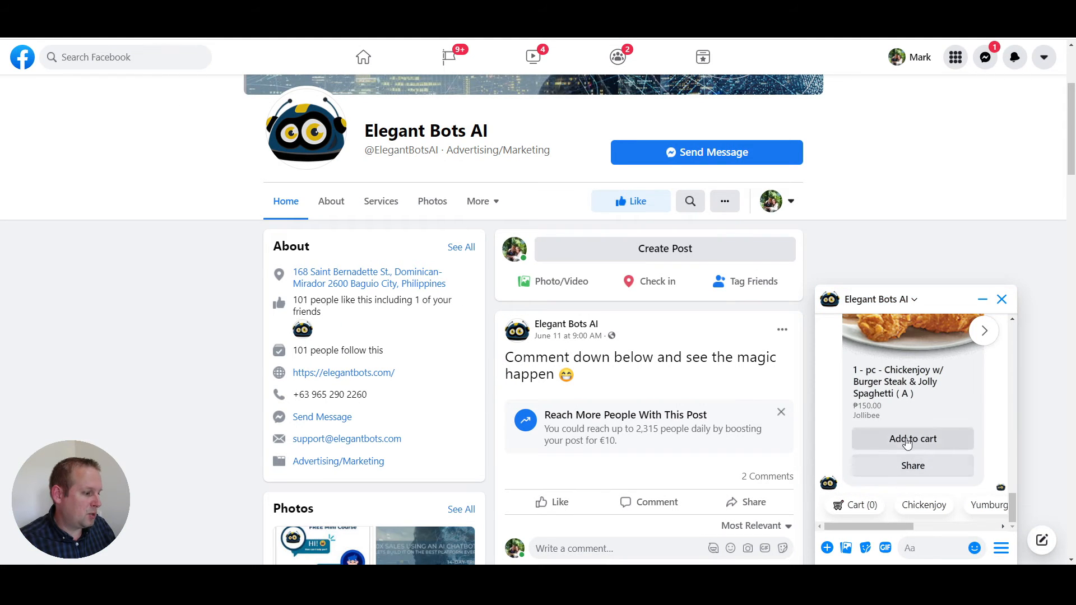
scroll(907, 443, up, 2)
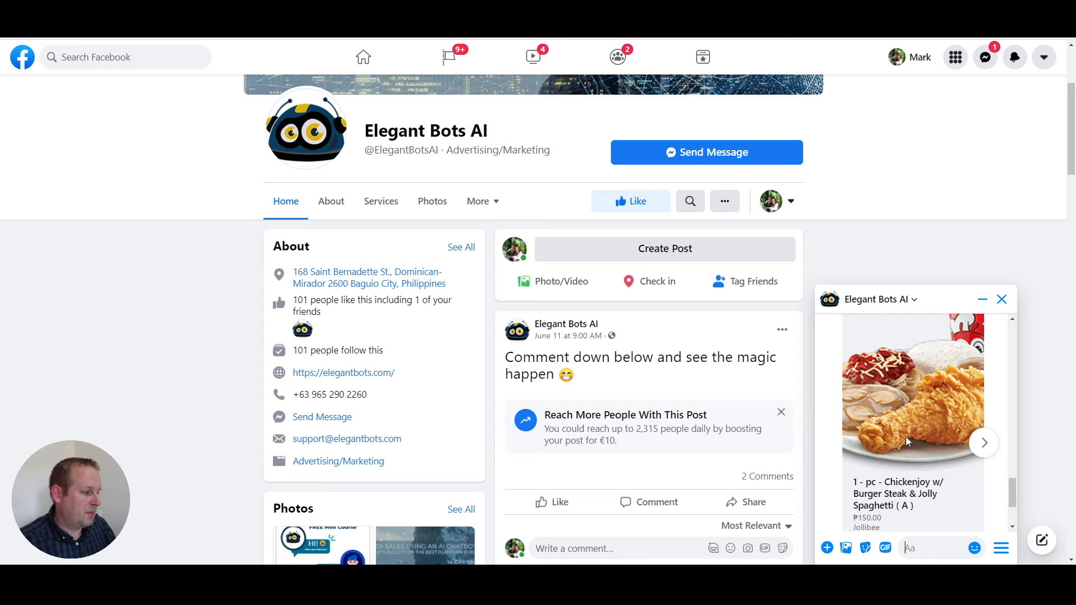
click(986, 443)
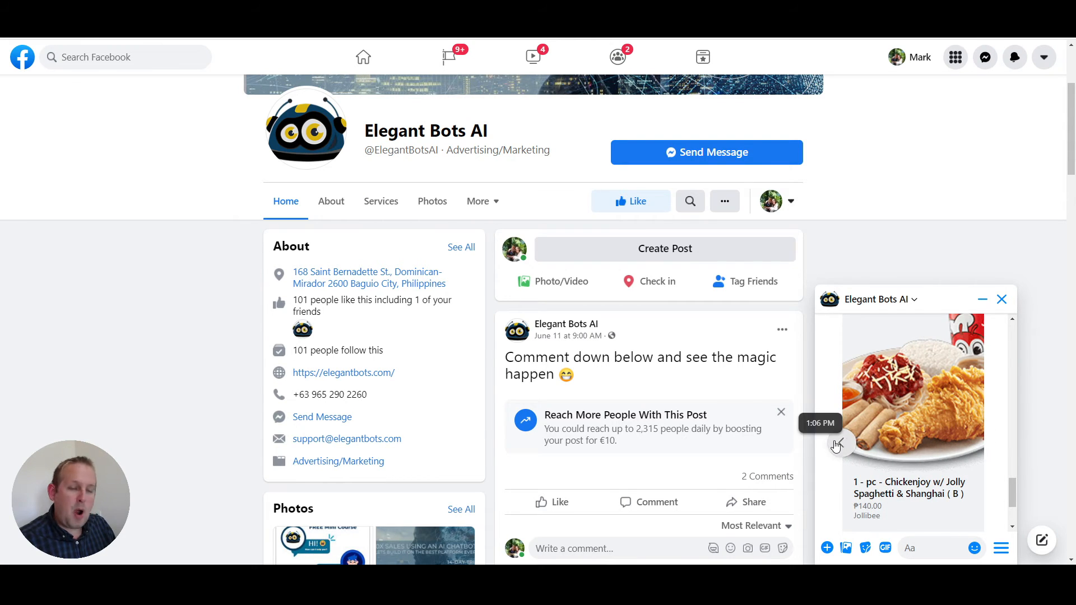
click(838, 444)
click(987, 444)
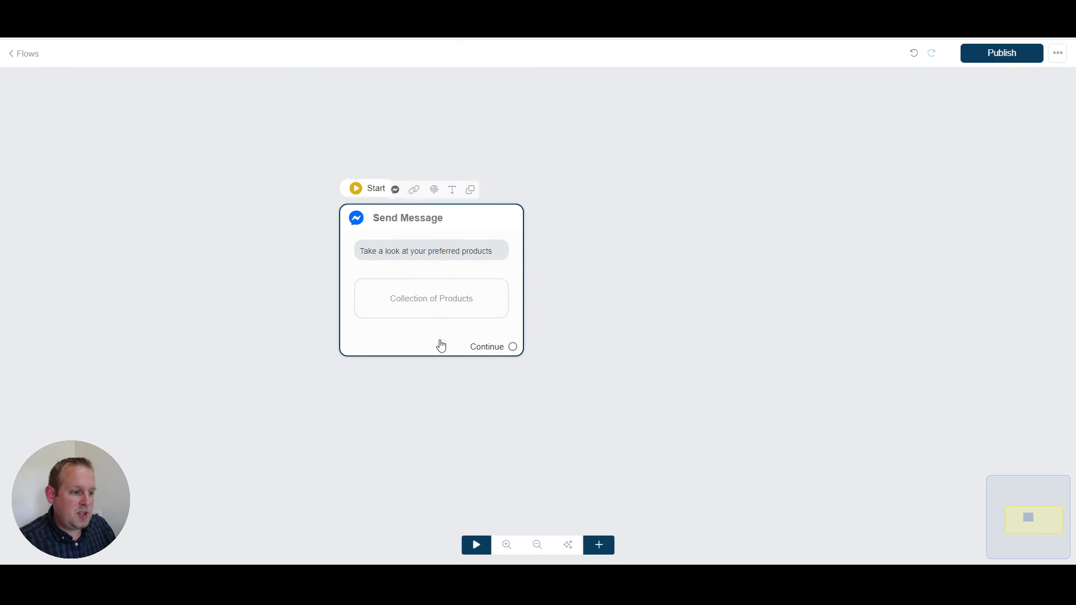
Step: Return to the flow editor, change the product collection's Category condition to Family Meals, and save it
click(441, 345)
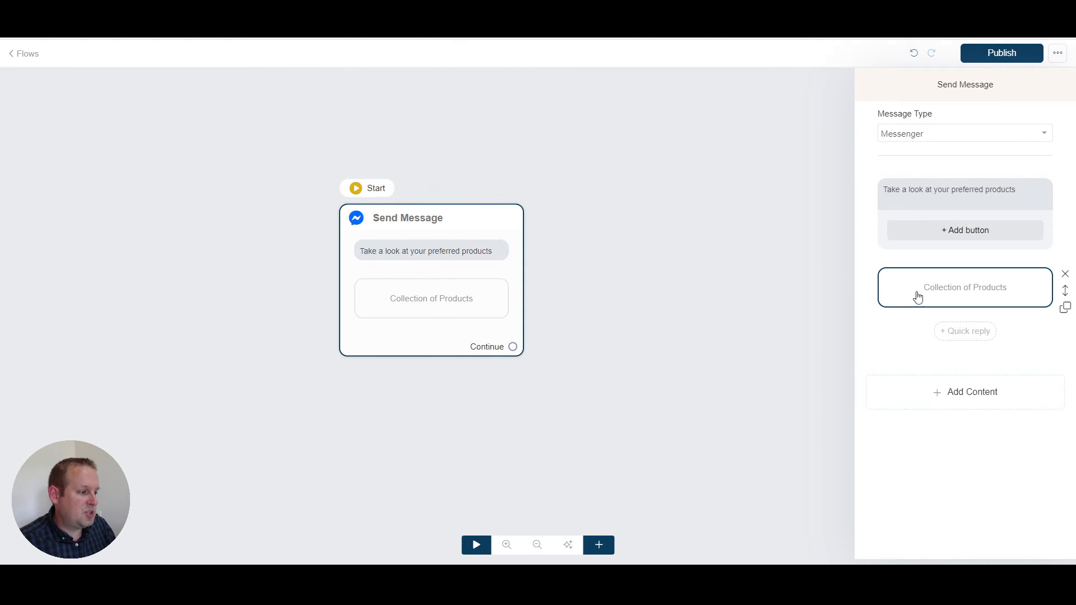
click(917, 297)
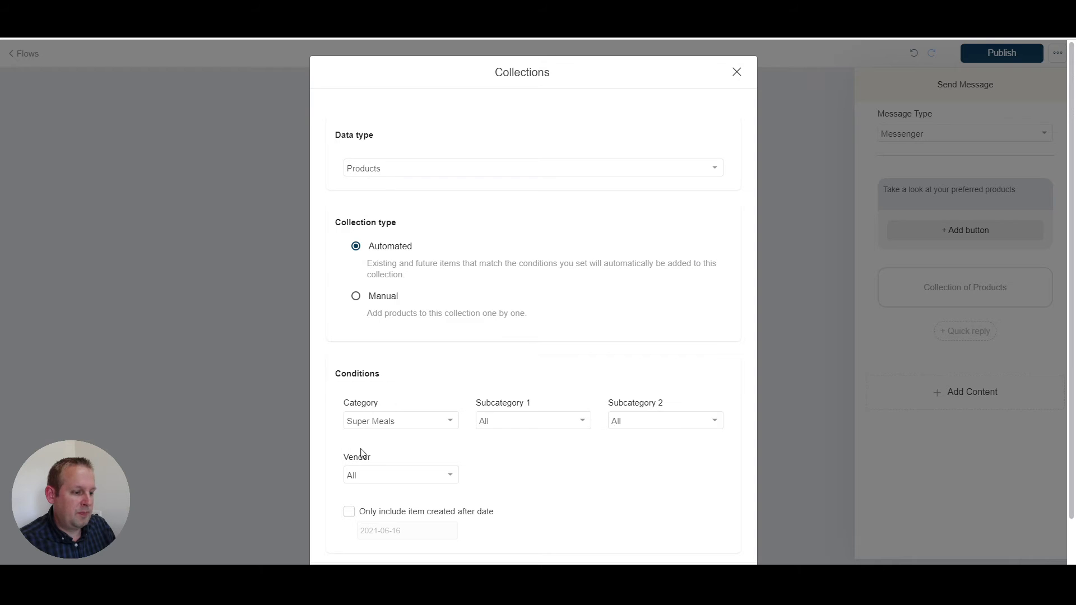
click(377, 430)
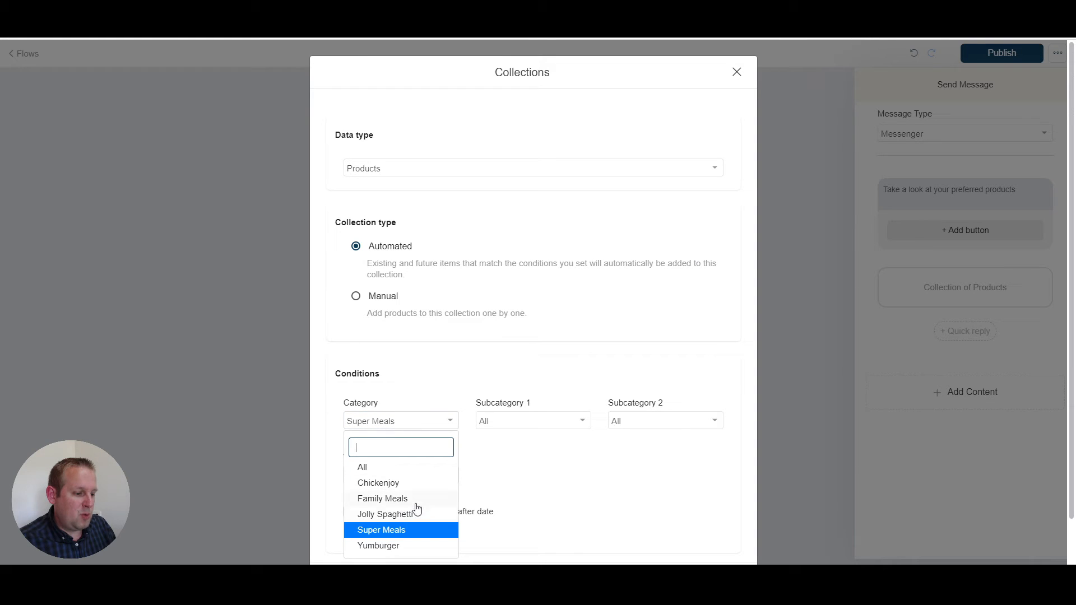
click(392, 498)
scroll(648, 535, down, 1)
click(713, 532)
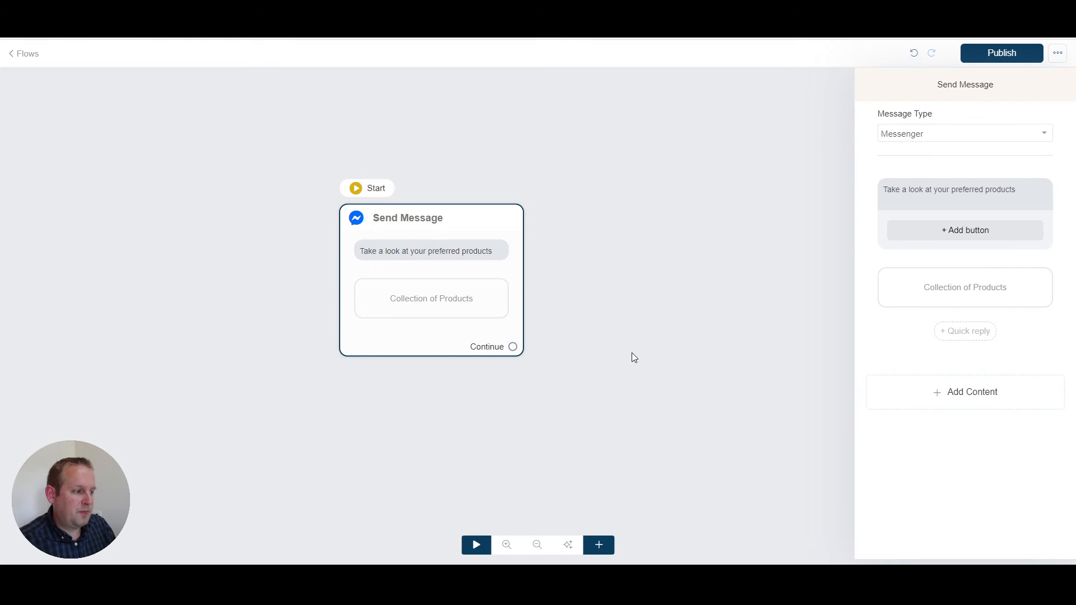
Step: Preview the updated message in the Facebook Messenger chat and browse back and forth through the family meal product cards
click(634, 357)
mouse_move(374, 197)
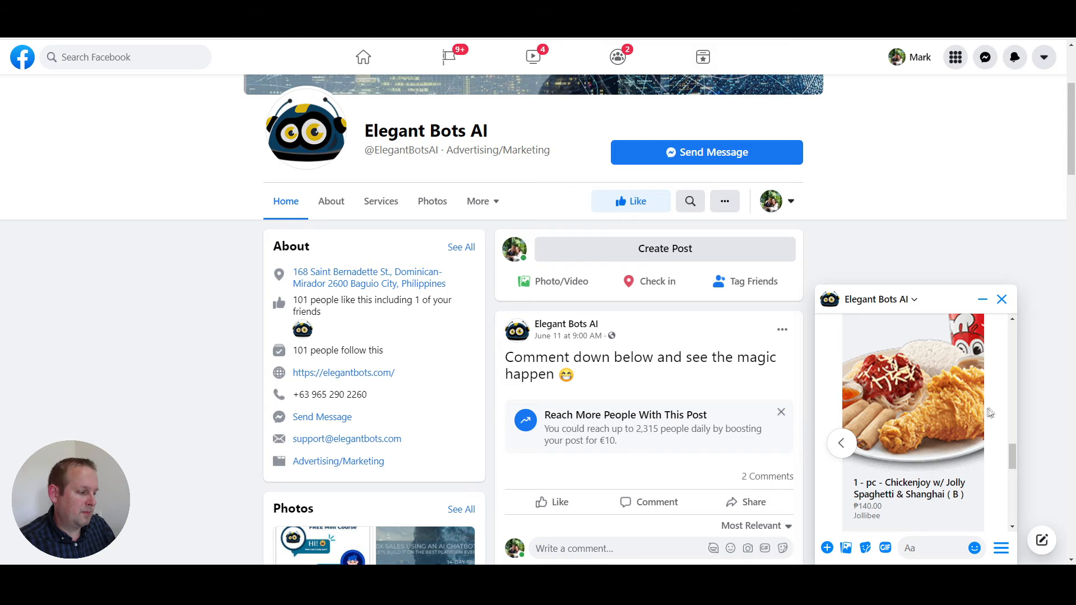
scroll(994, 412, down, 5)
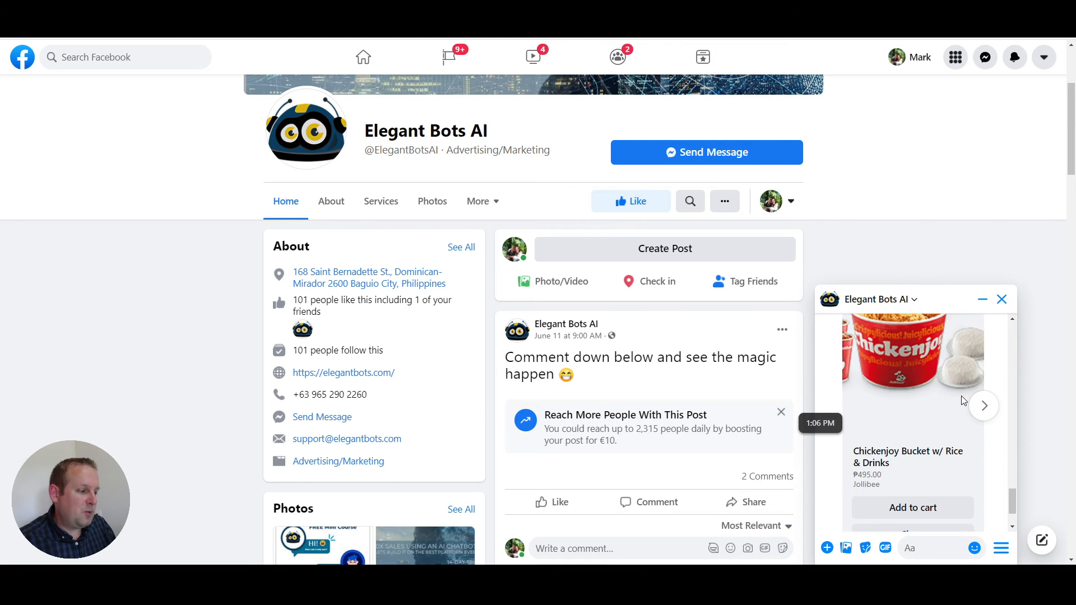
scroll(962, 400, up, 1)
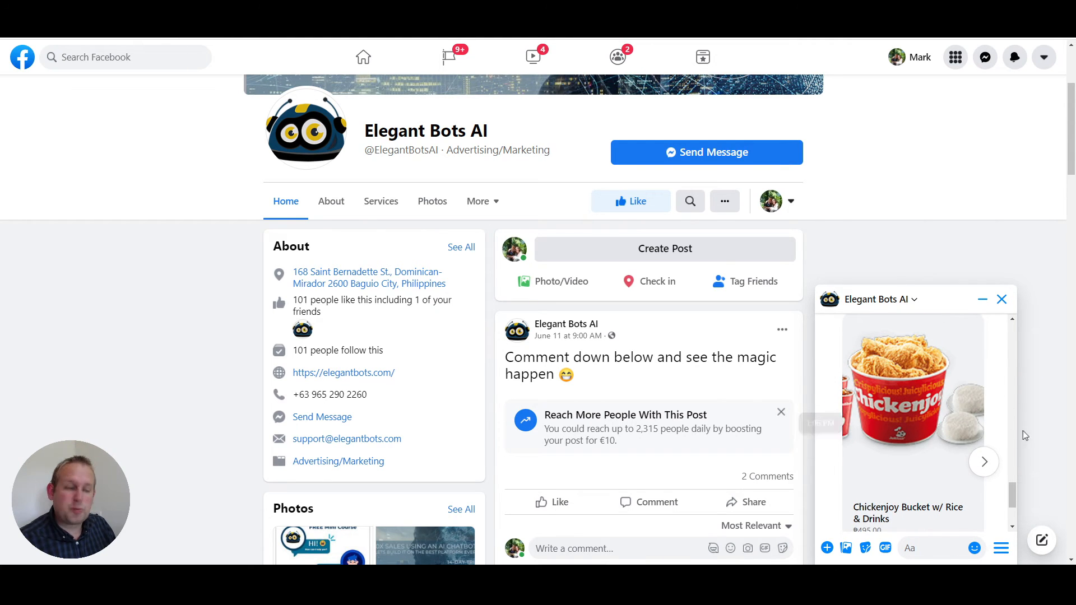
click(987, 470)
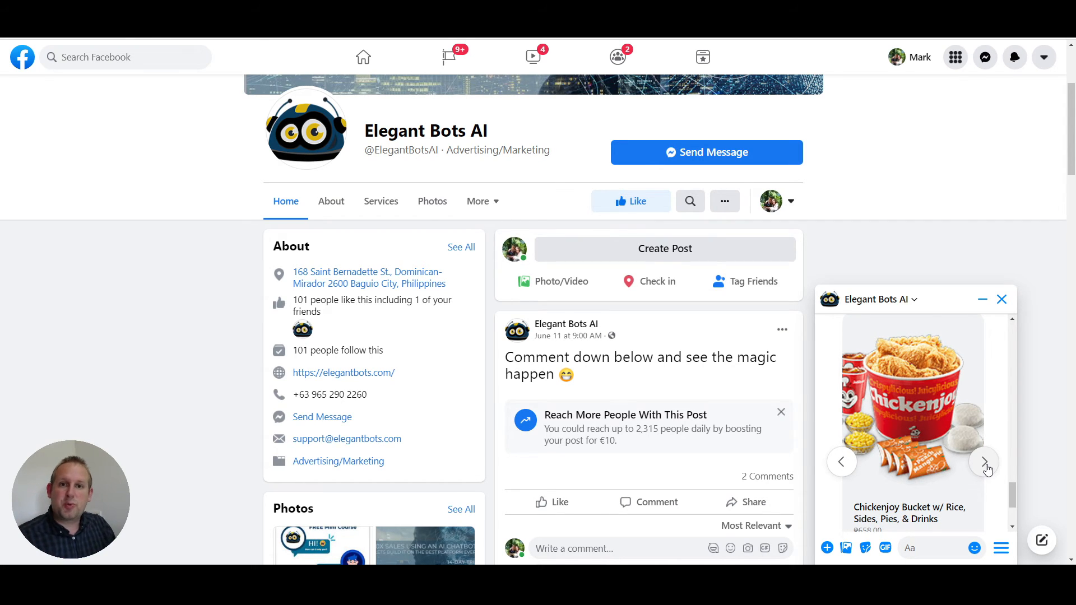
click(987, 468)
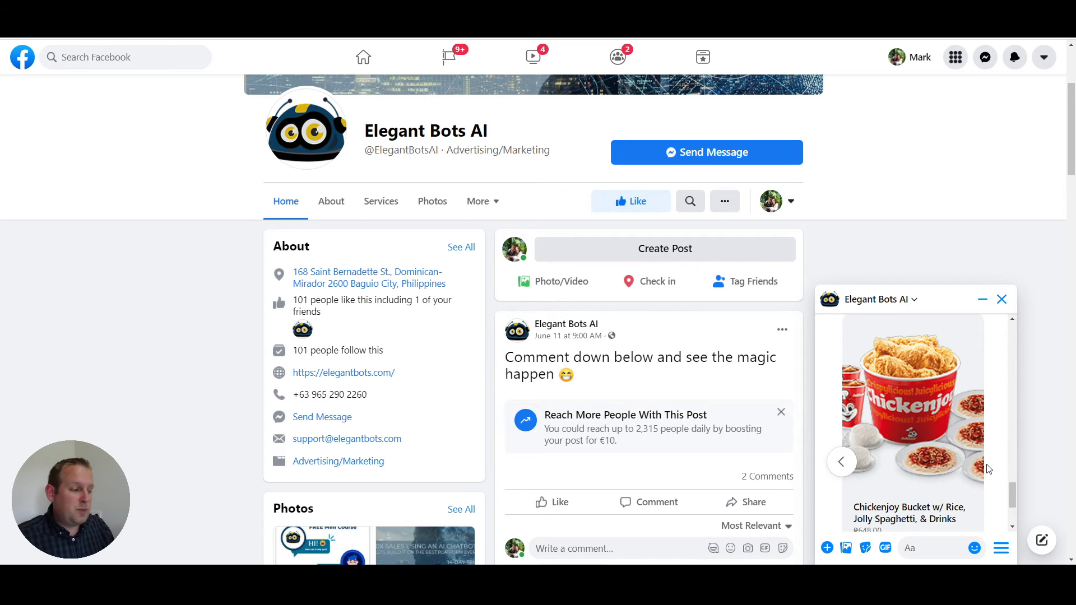
click(842, 462)
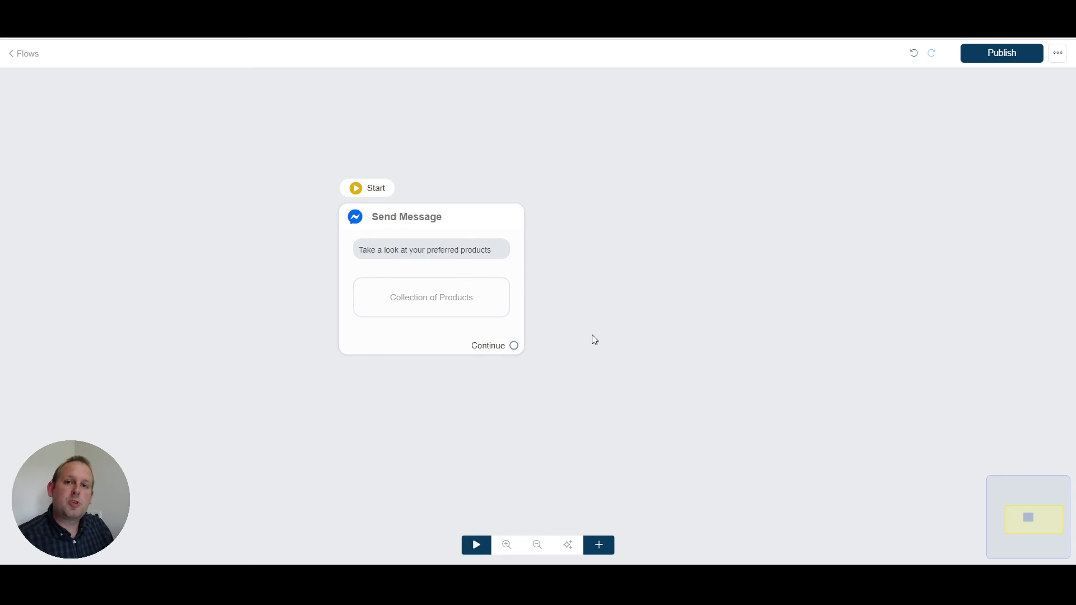
Step: Back in the flow editor, add an Action block beside the Send Message block and give it an Ecommerce action
right_click(593, 226)
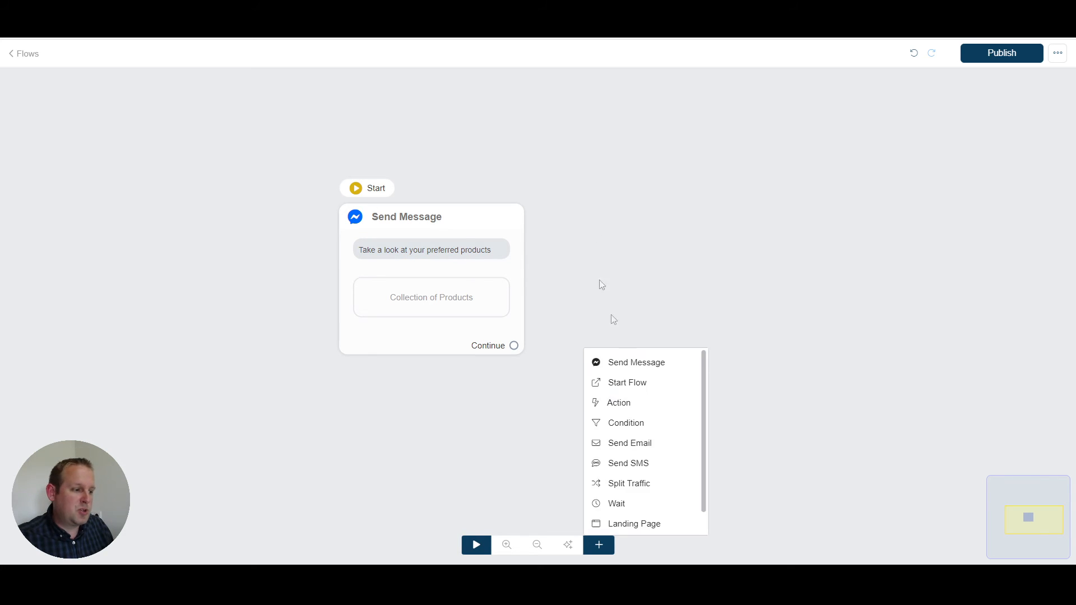
click(618, 404)
drag(731, 356, 624, 236)
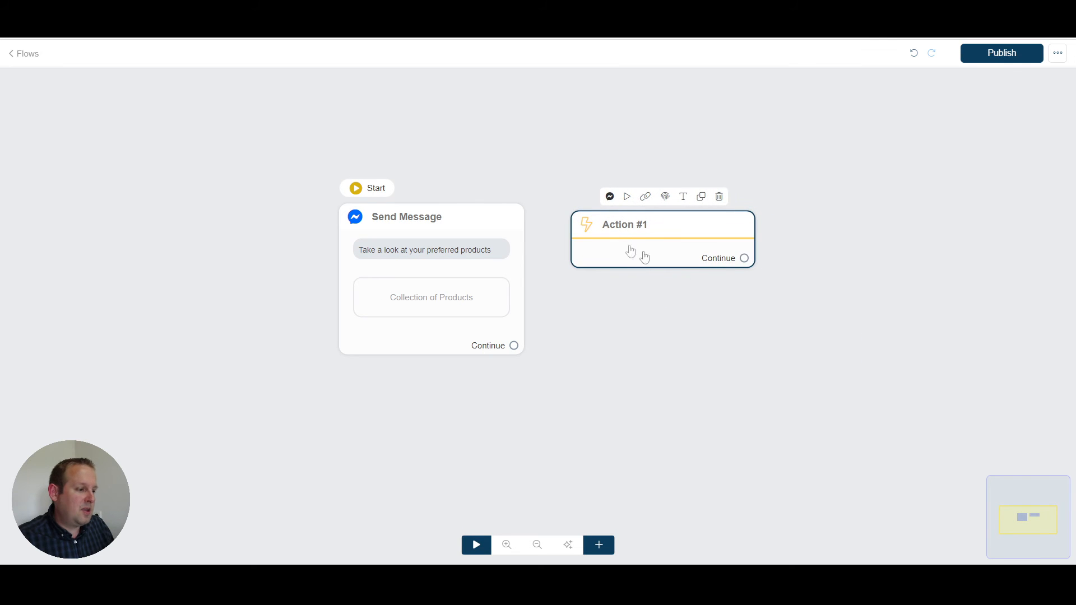
click(631, 249)
click(975, 195)
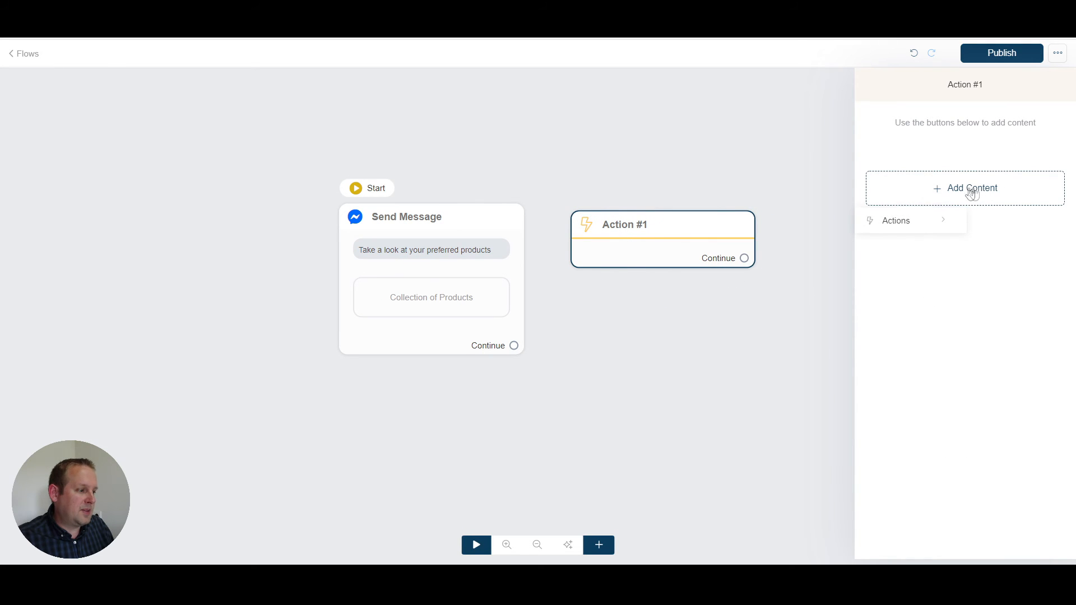
click(932, 226)
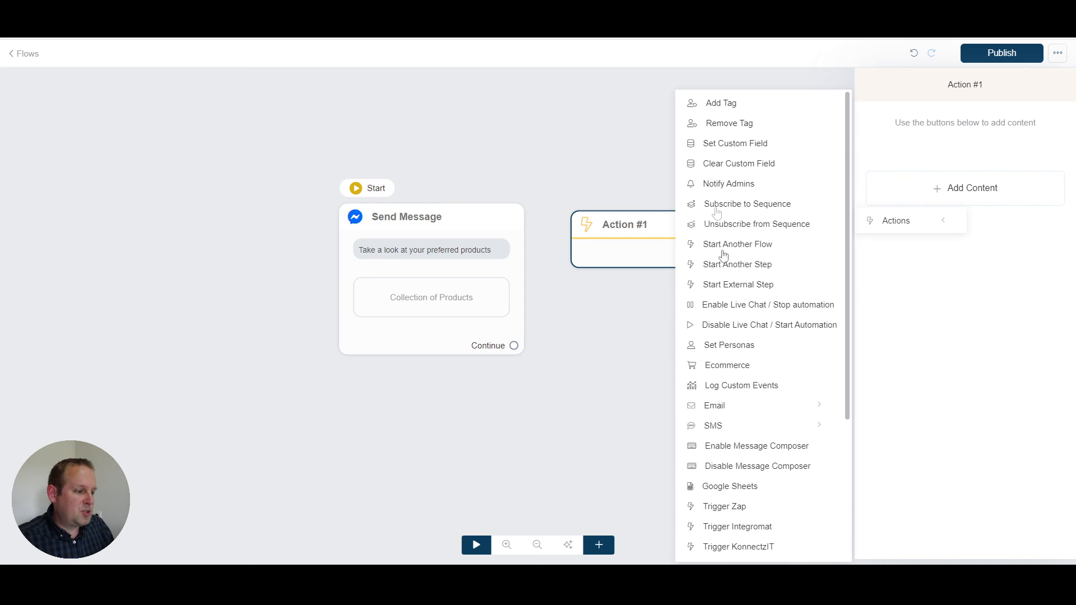
click(735, 370)
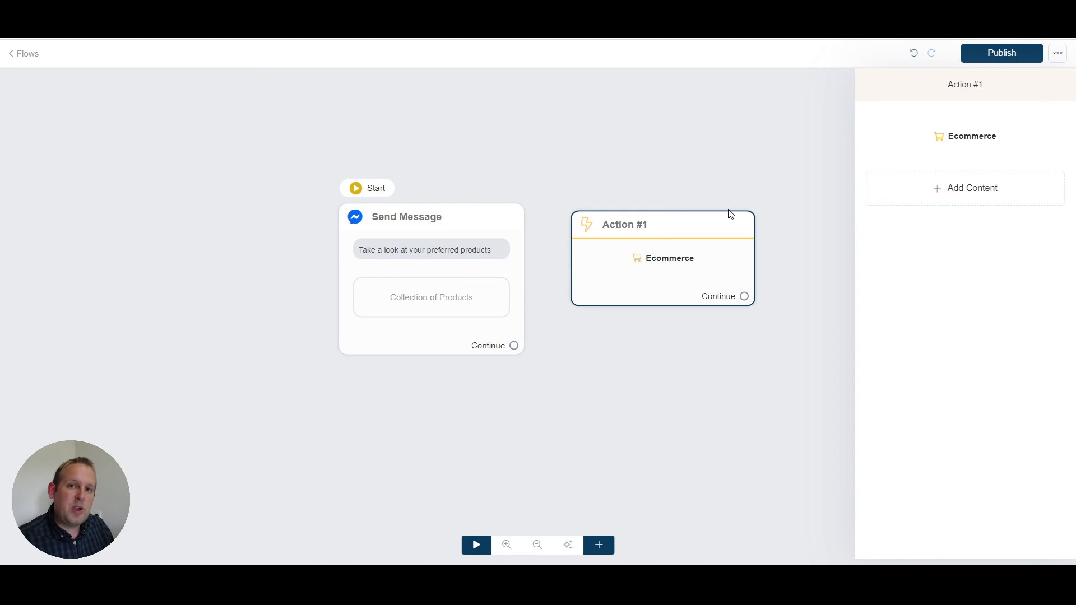
Step: Open the Ecommerce action's settings and examine the available shopping cart, coupon and delivery address operations
click(987, 136)
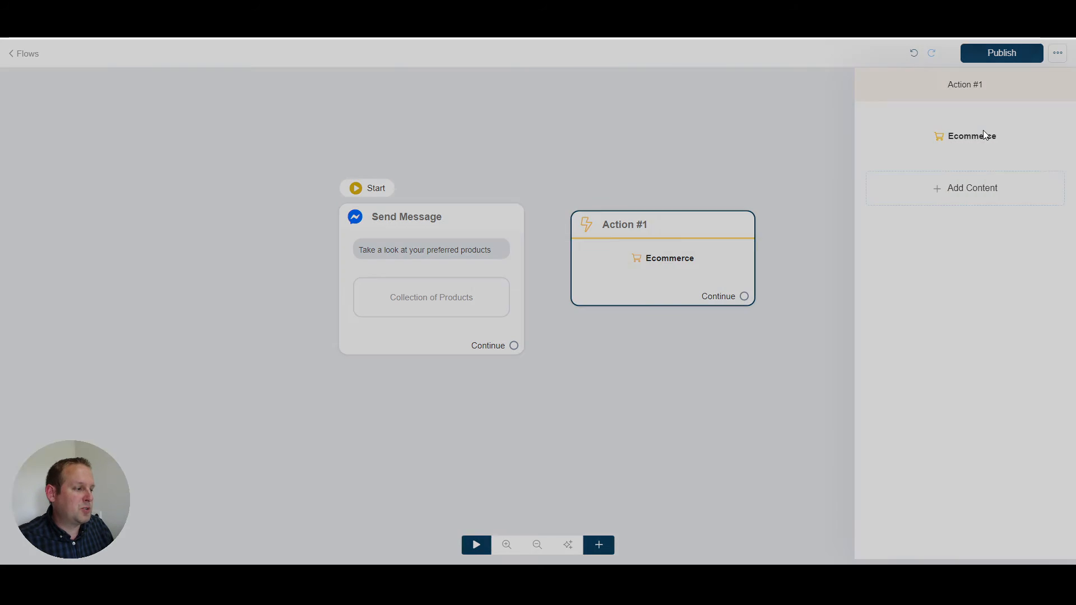
click(530, 128)
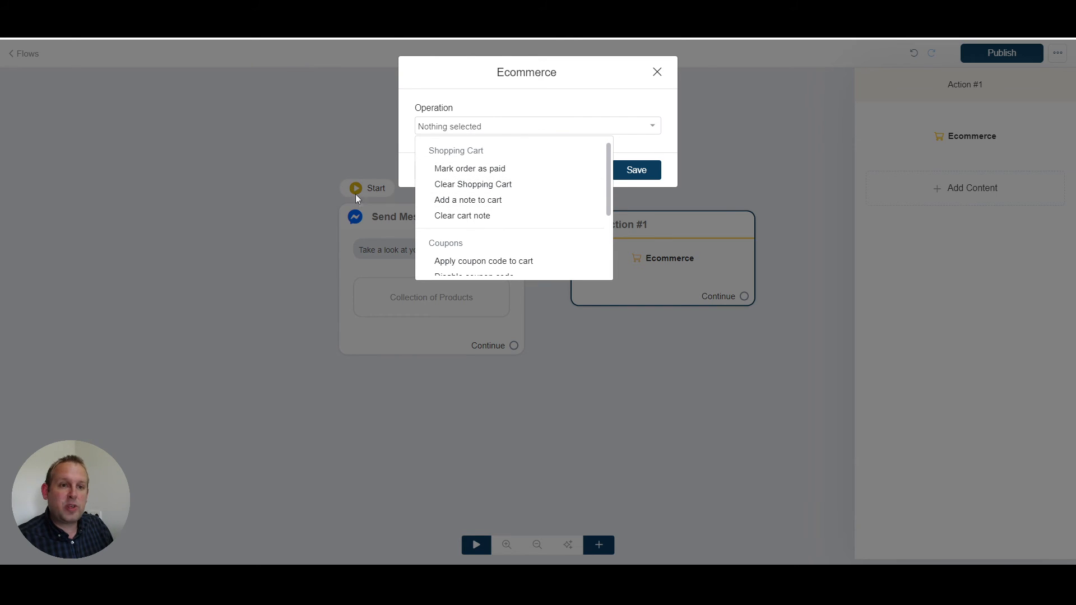
scroll(528, 228, down, 1)
scroll(527, 228, down, 1)
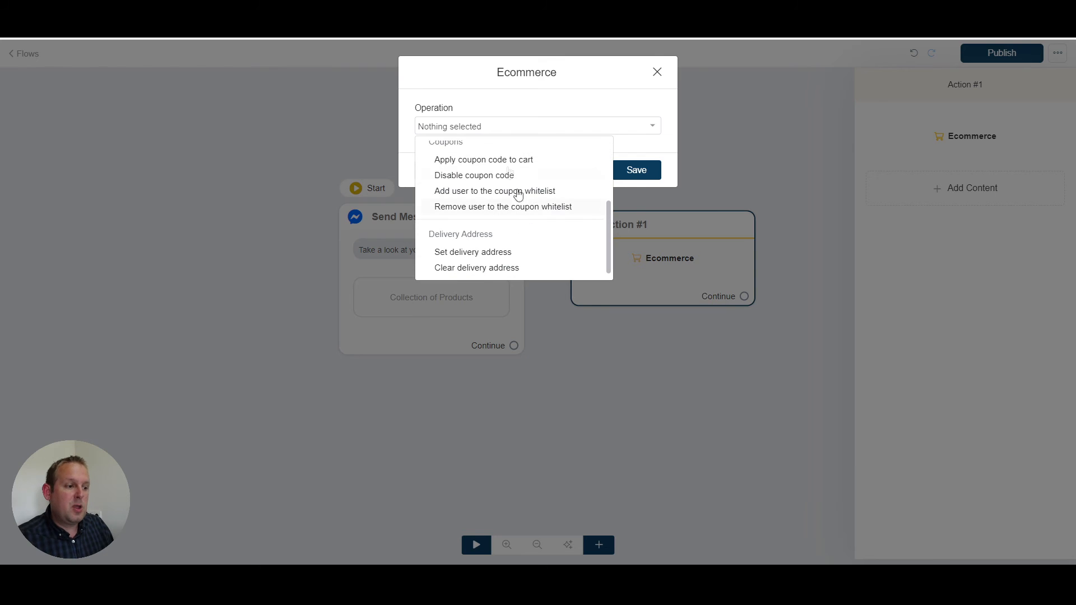
scroll(444, 179, up, 1)
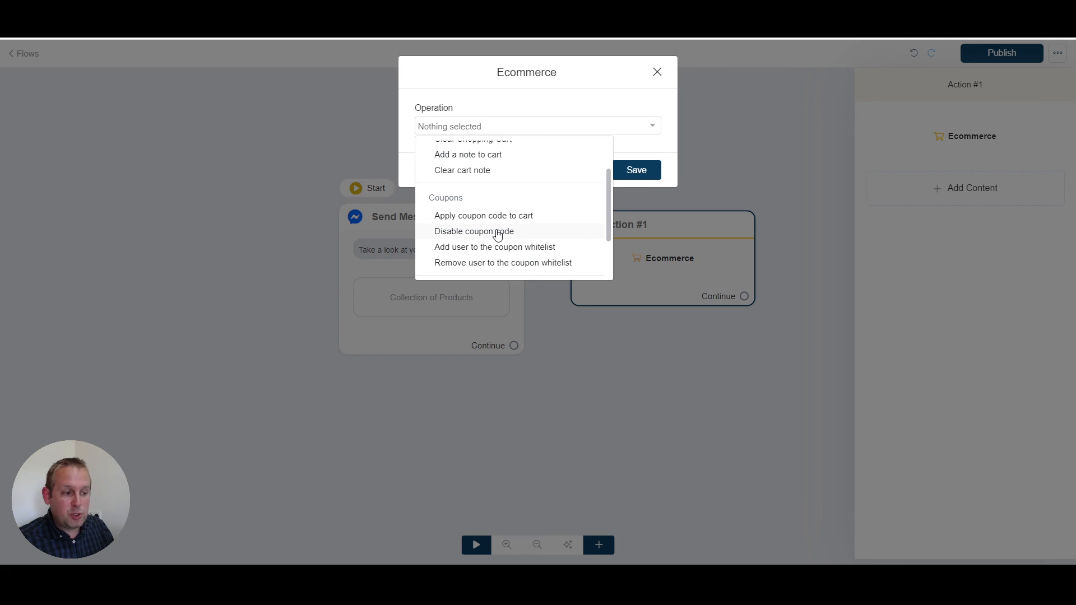
scroll(497, 235, down, 1)
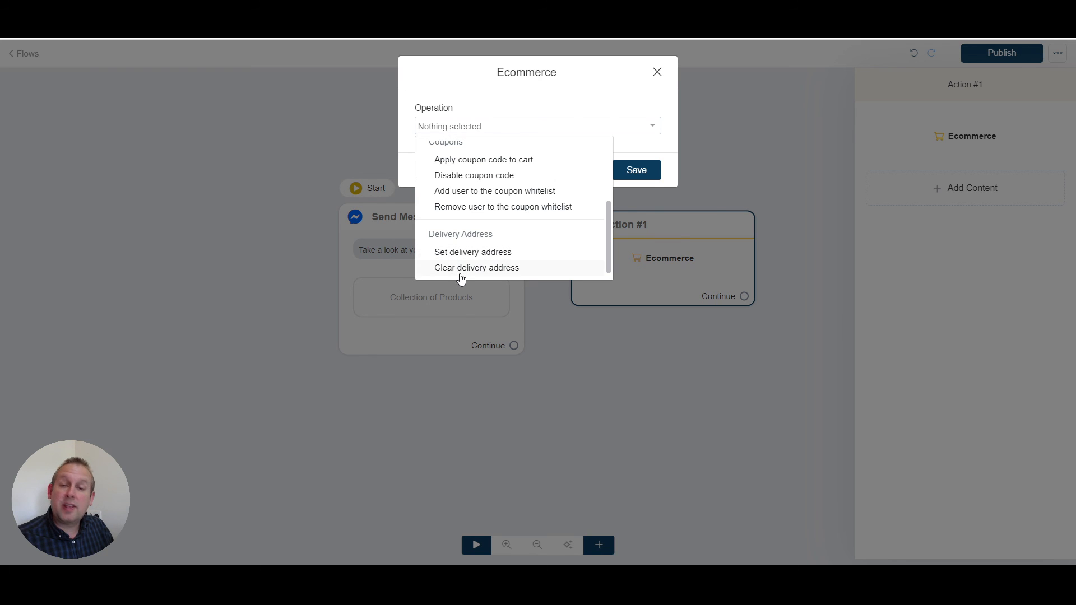
scroll(538, 204, up, 3)
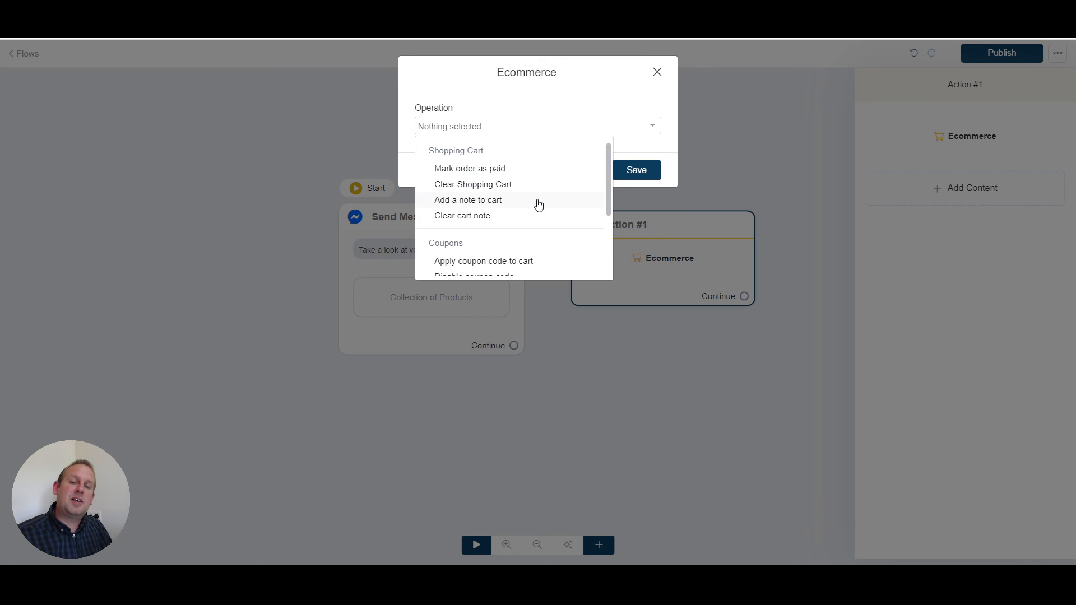